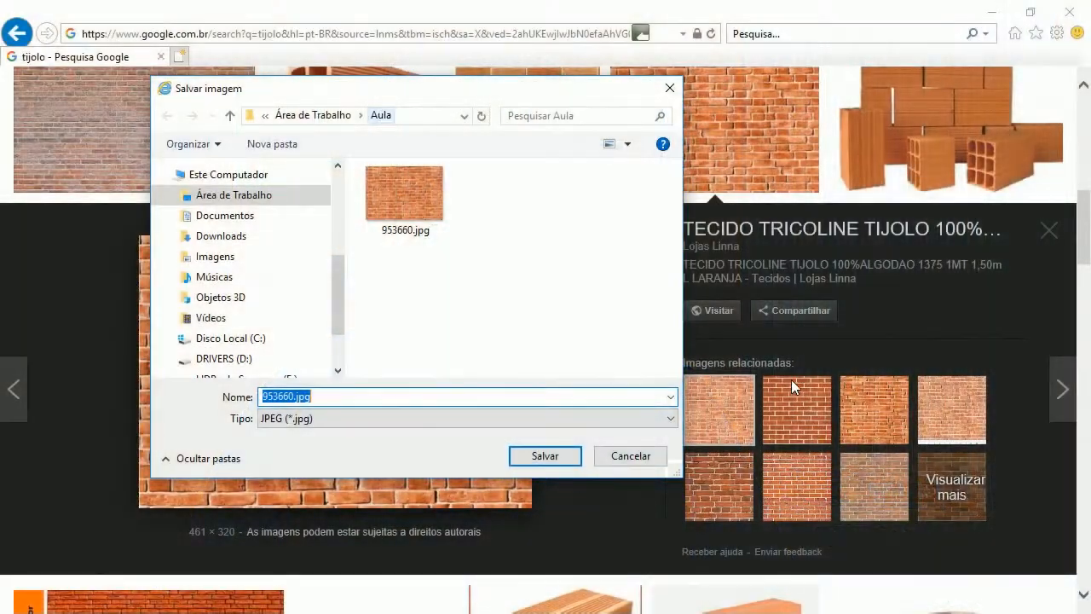
Step: Save the brick image as 953660.jpg in the Aula folder, replacing the existing file
left_click(544, 458)
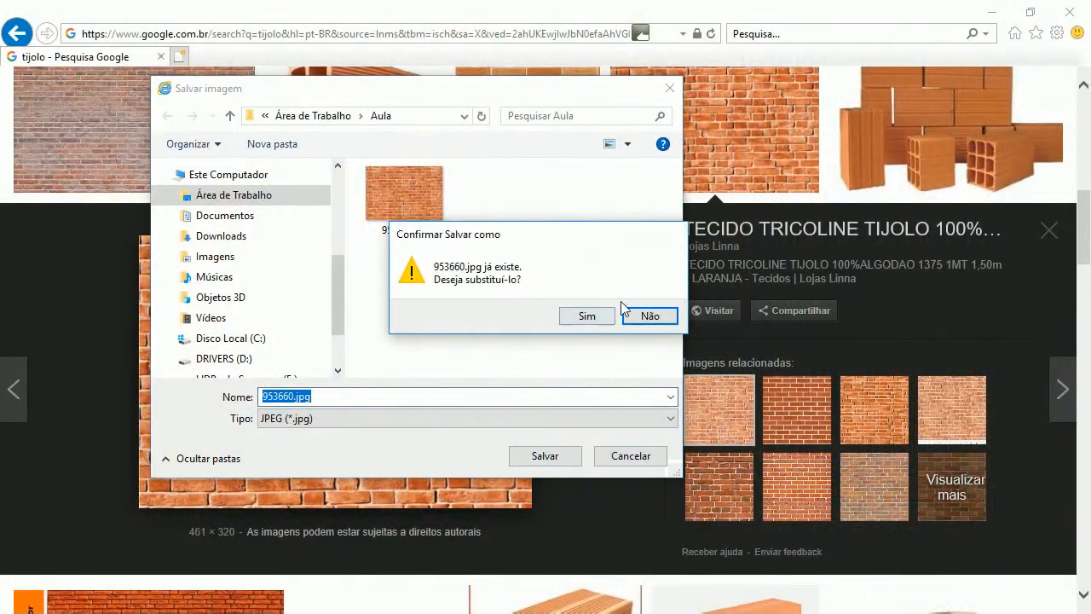
left_click(587, 317)
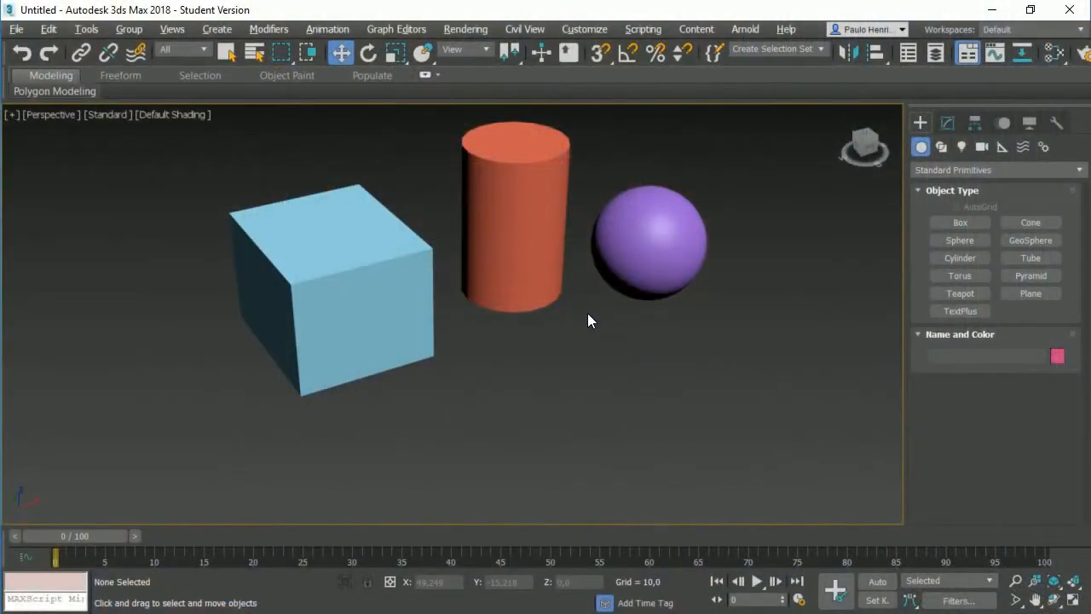
middle_click_drag(588, 313, 555, 397)
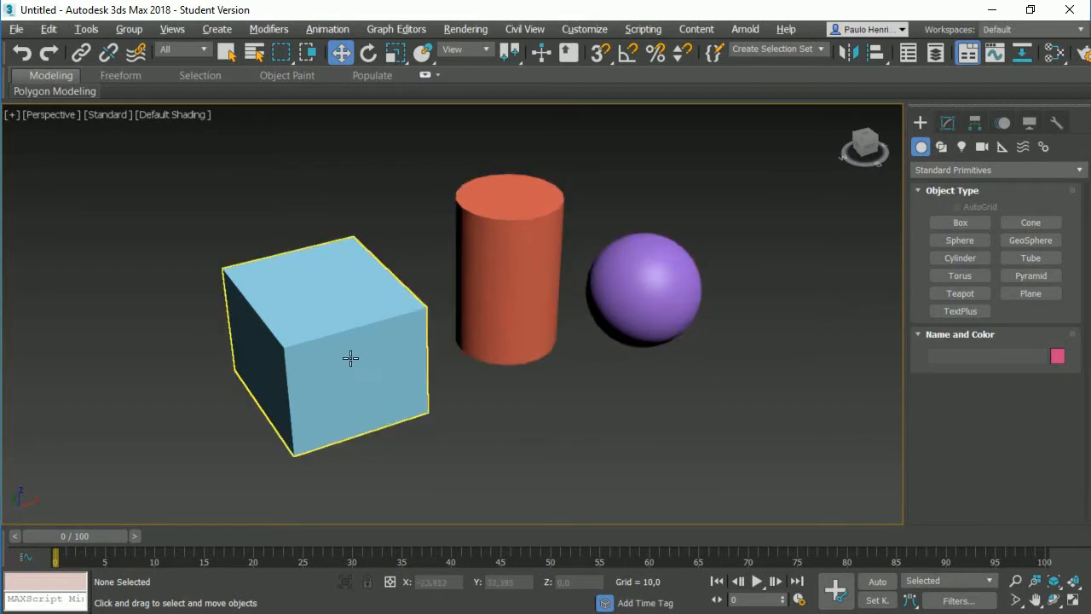
mouse_move(736, 319)
middle_mouse_down()
mouse_move(707, 318)
mouse_move(723, 327)
middle_mouse_up()
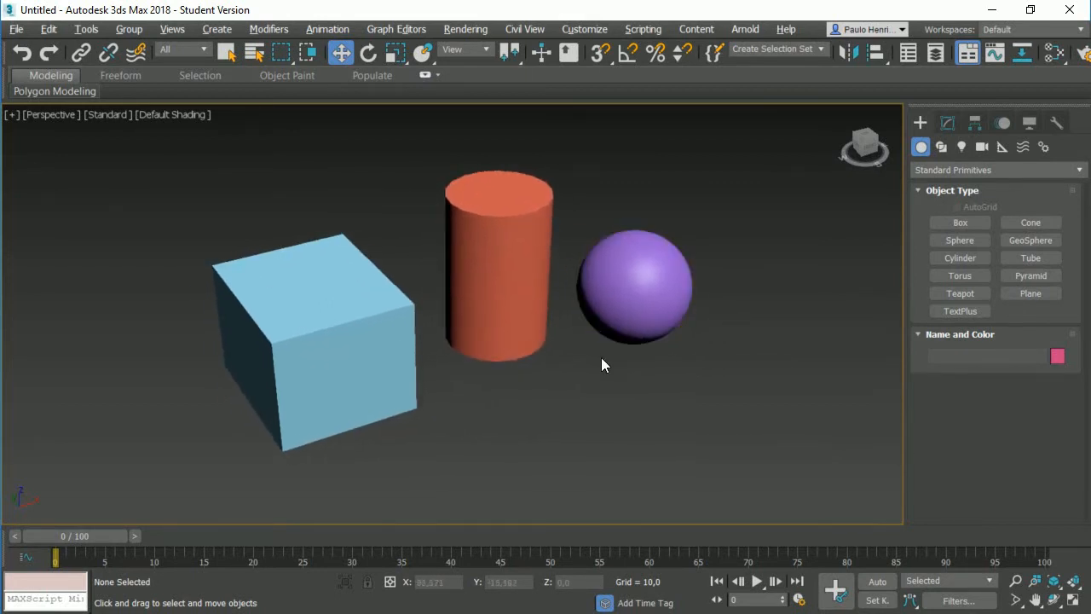
middle_click_drag(601, 366, 587, 334)
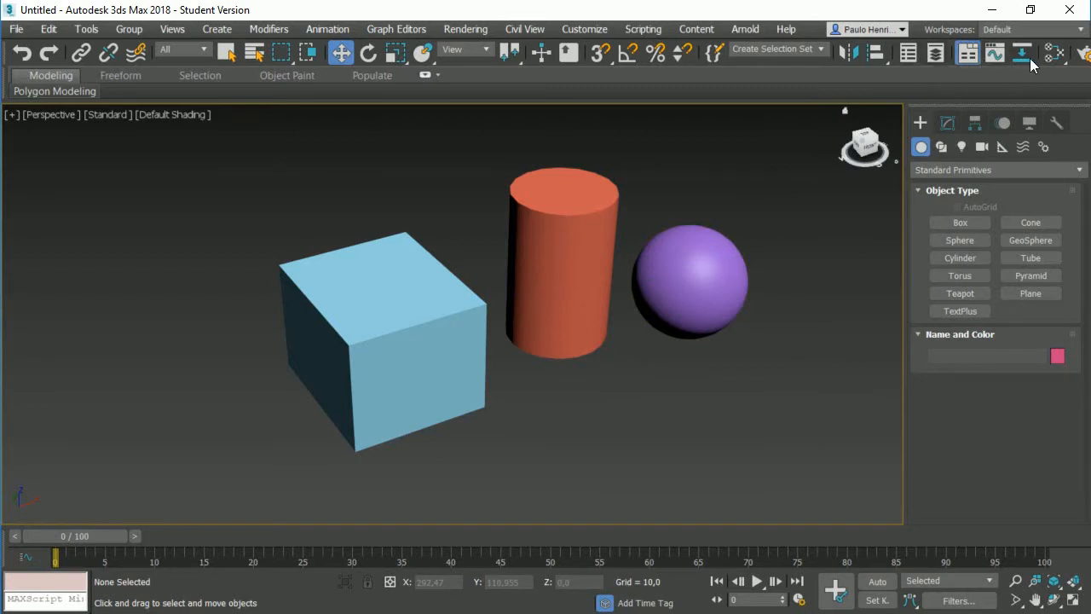
left_click_drag(1039, 57, 920, 56)
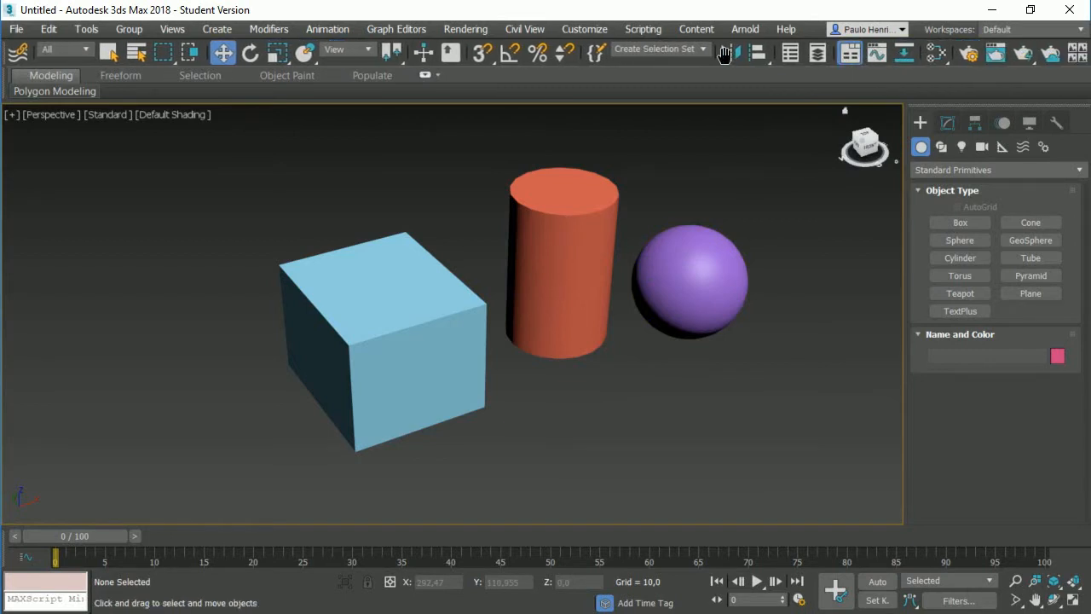
left_click(938, 54)
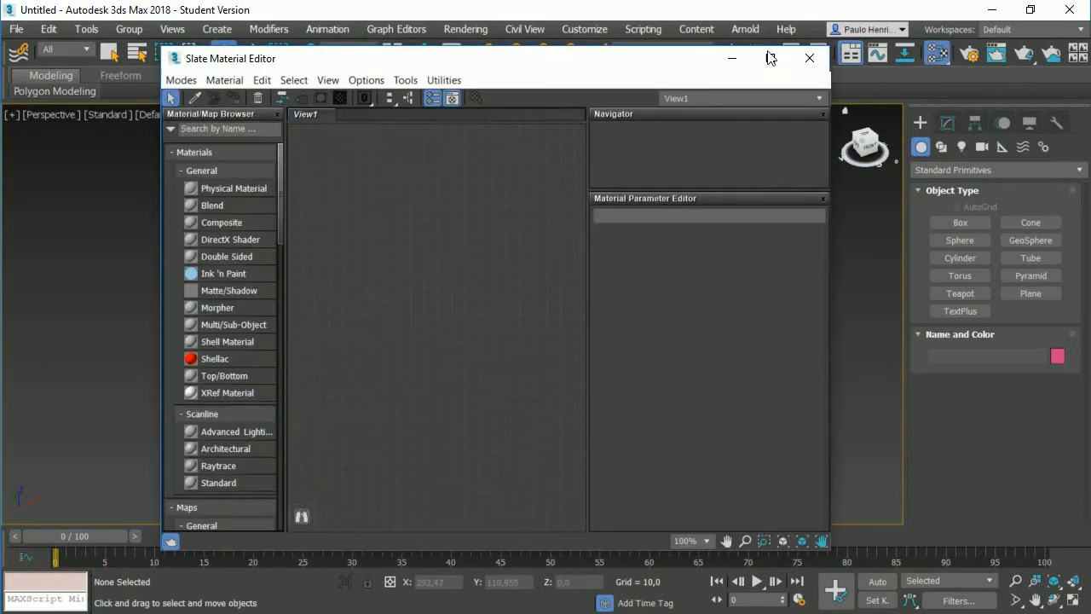
left_click_drag(625, 71, 621, 50)
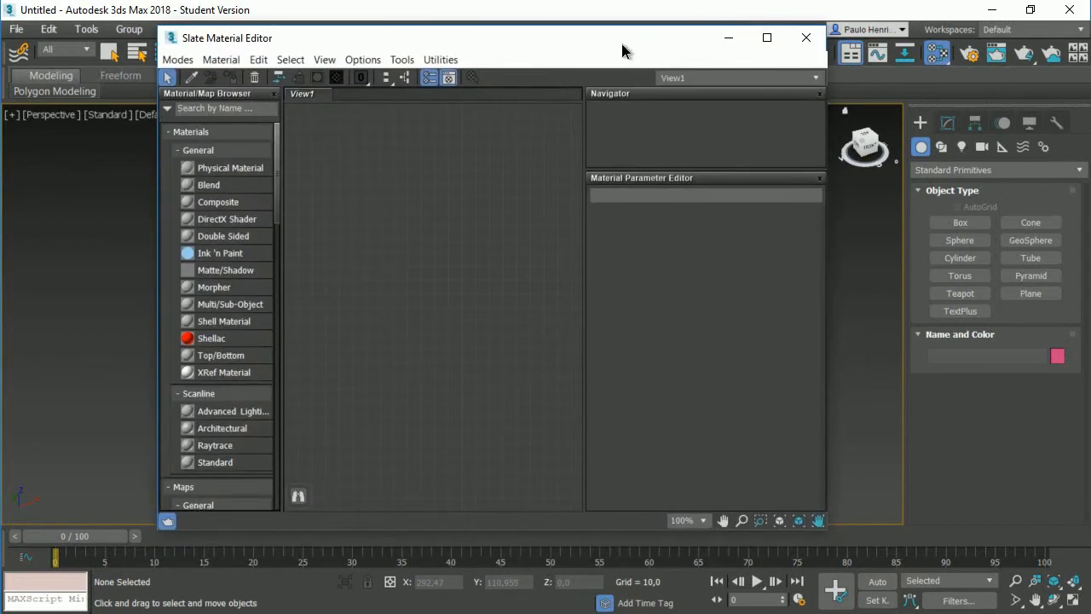
left_click(806, 38)
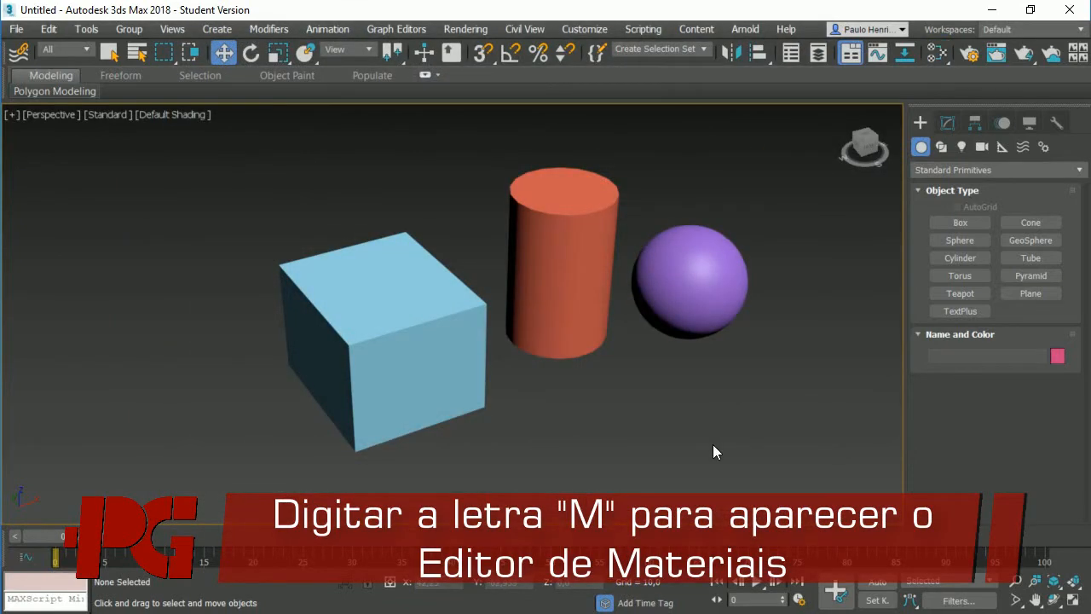
Step: Open the Material Editor and switch it to the Compact Material Editor mode
key("m")
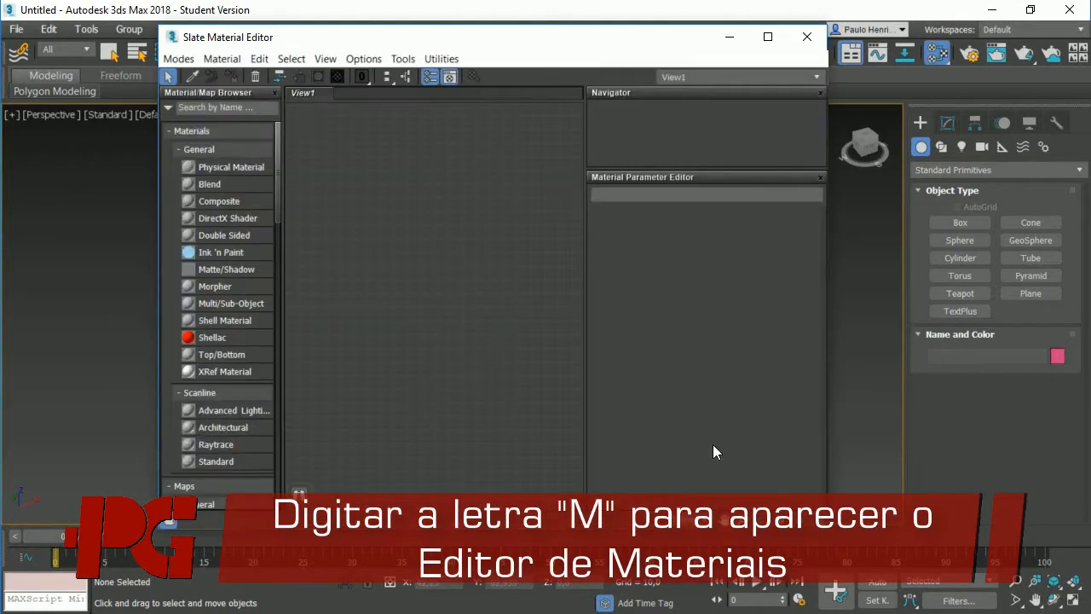
mouse_move(422, 37)
left_mouse_down()
mouse_move(471, 38)
mouse_move(420, 37)
left_mouse_up()
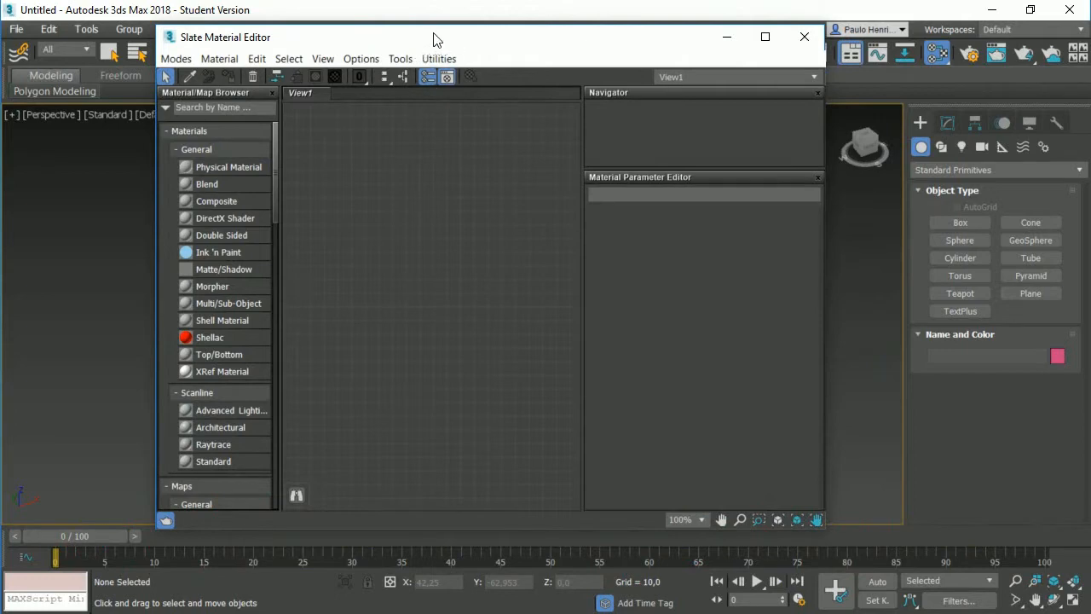
left_click_drag(438, 38, 456, 33)
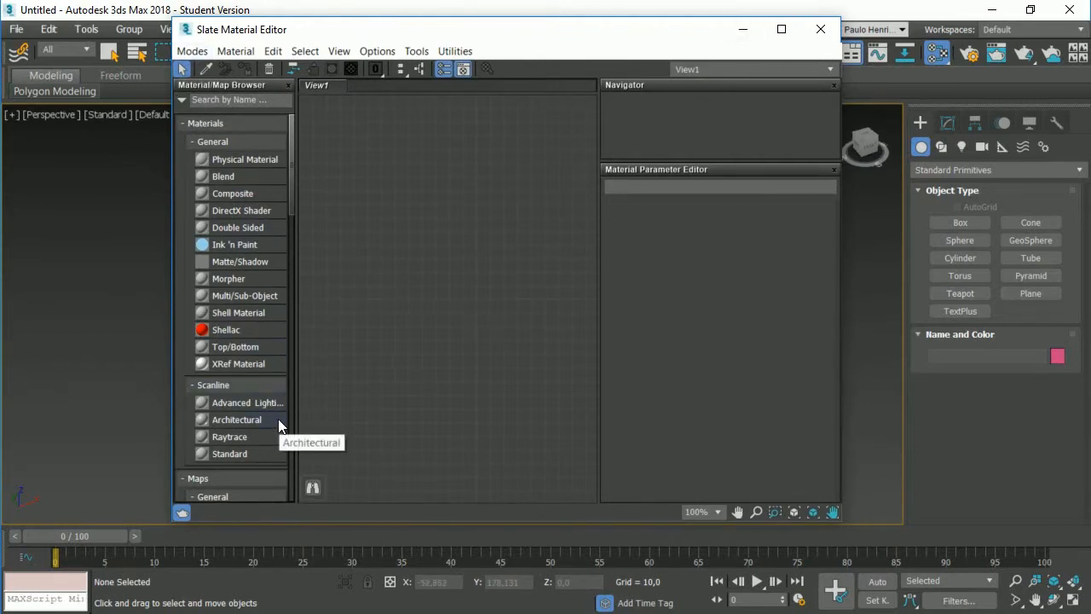
left_click(198, 53)
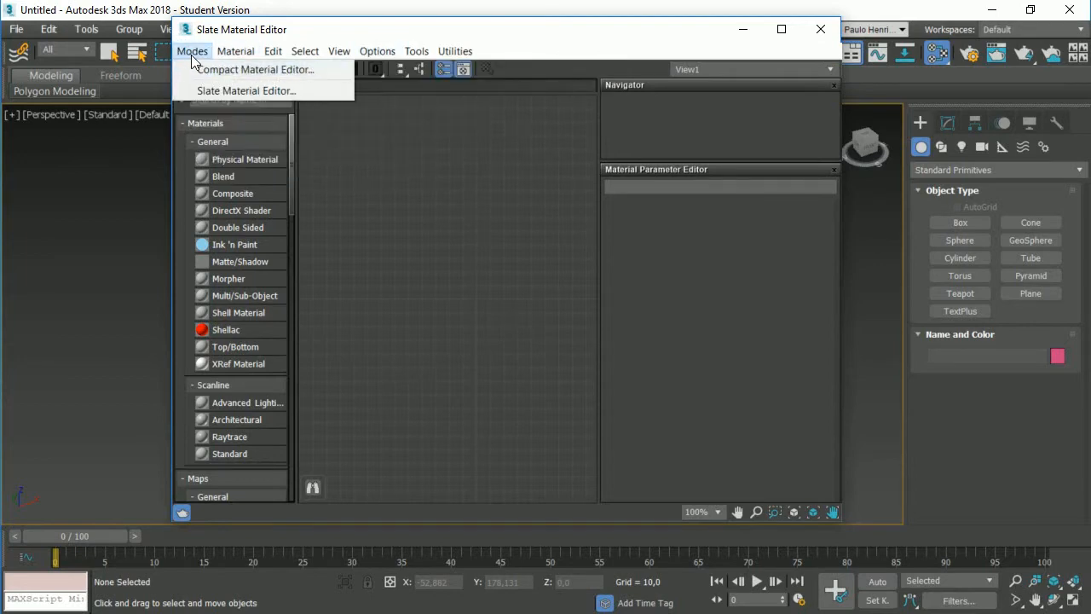
left_click(328, 69)
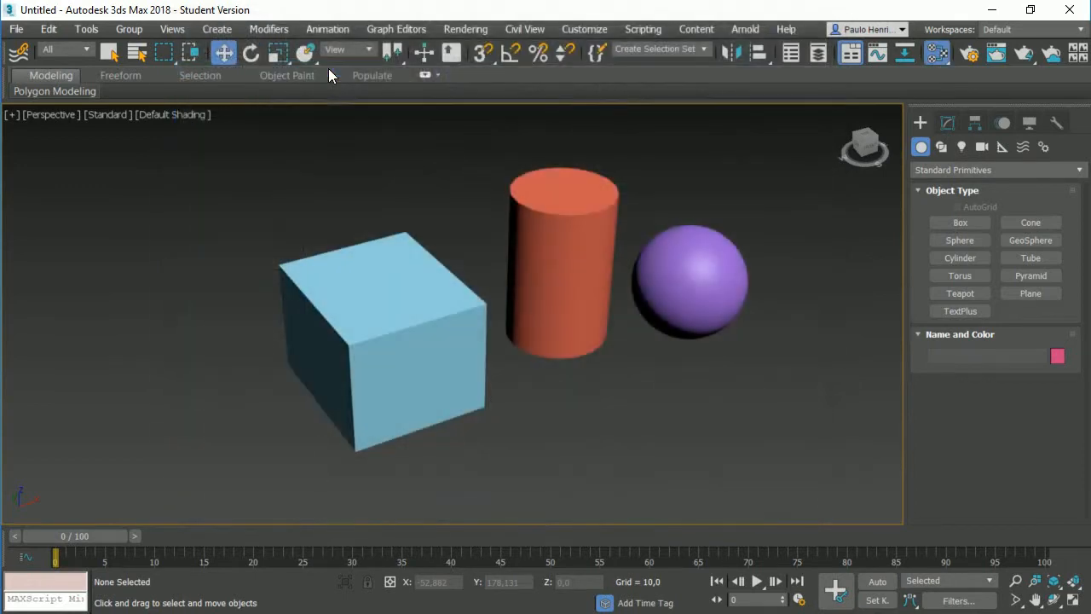
left_click_drag(334, 47, 520, 34)
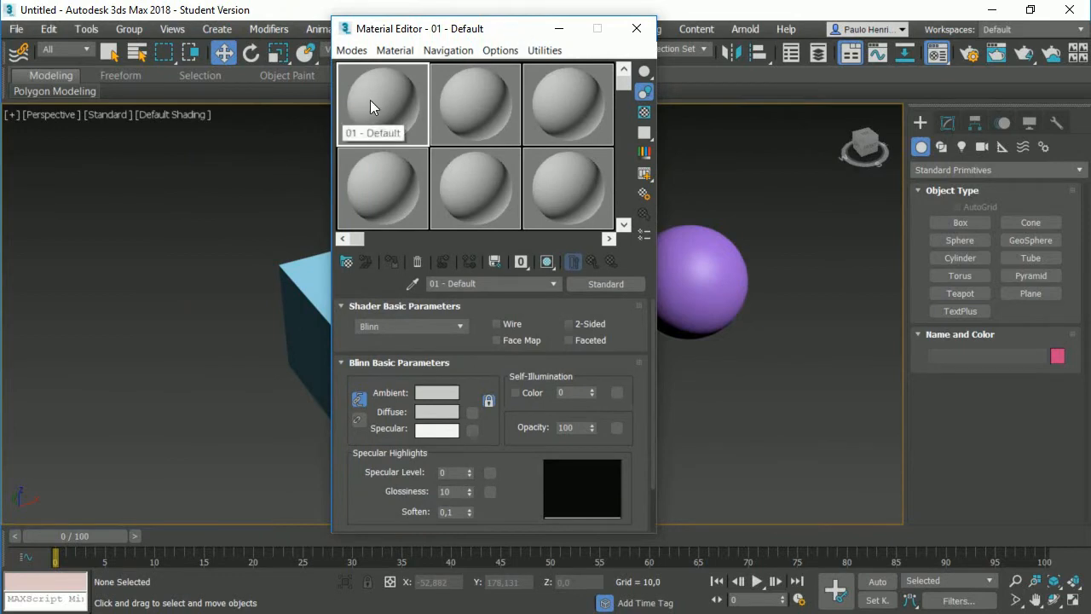
Step: Select the first material sample slot and set the sample layout to 6 X 4 Sample Windows
left_click(477, 104)
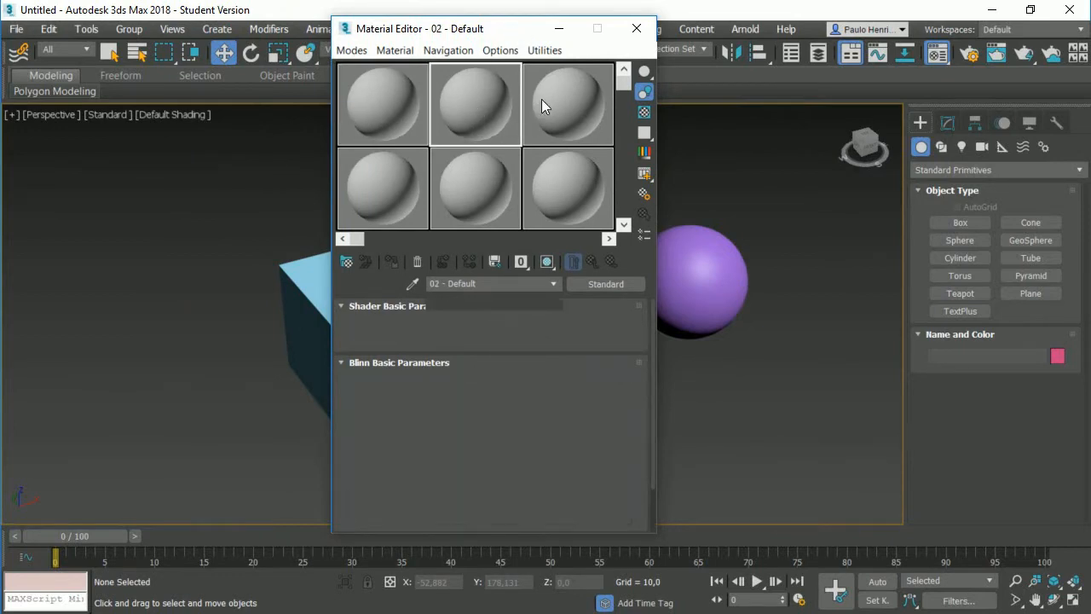
left_click(554, 102)
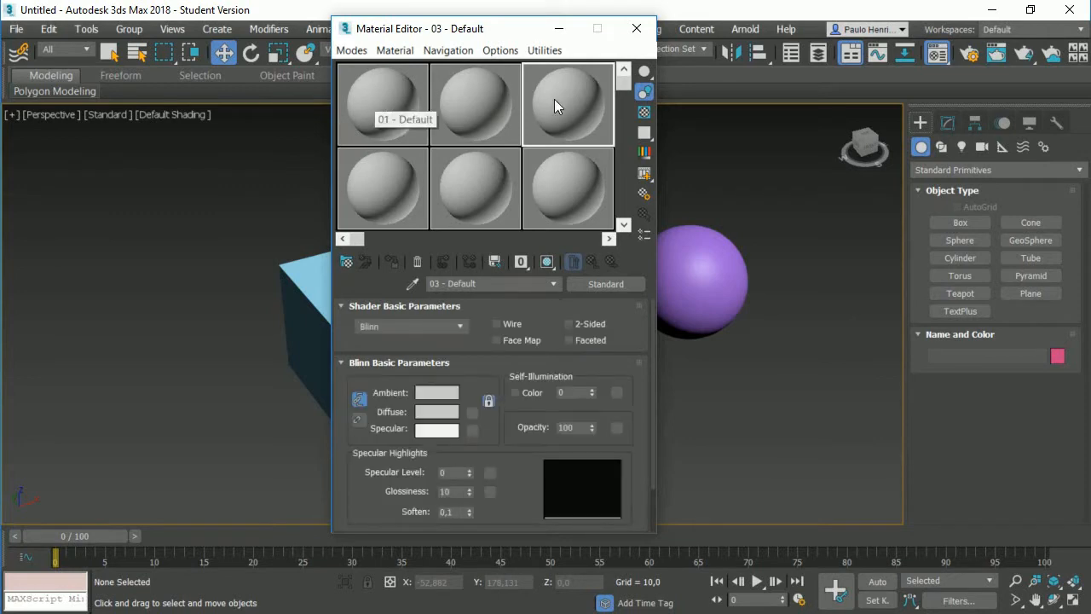
left_click(380, 182)
left_click(487, 184)
left_click(575, 183)
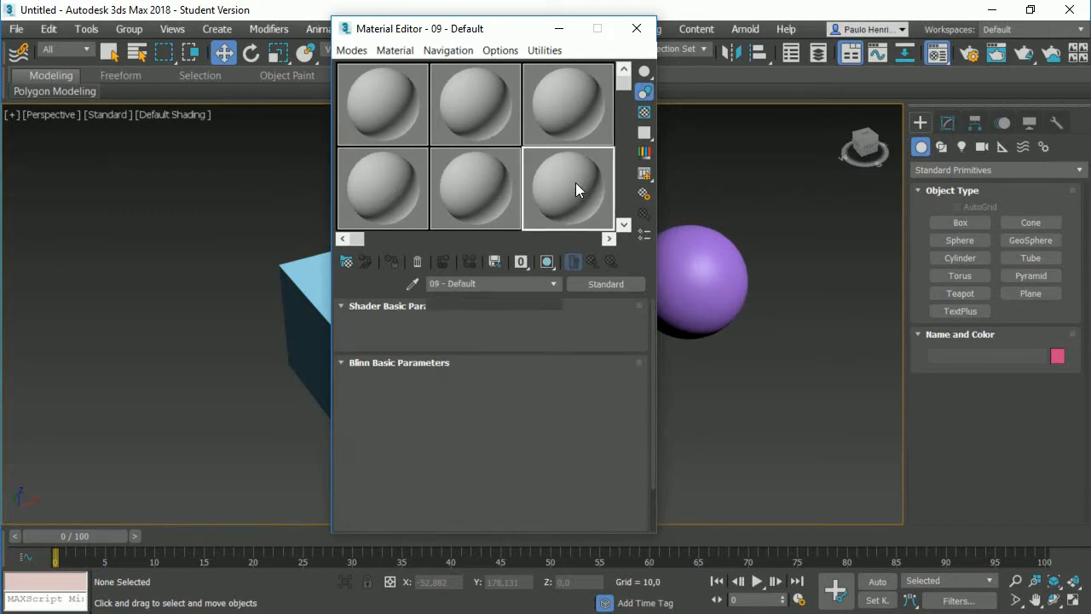
left_click(388, 108)
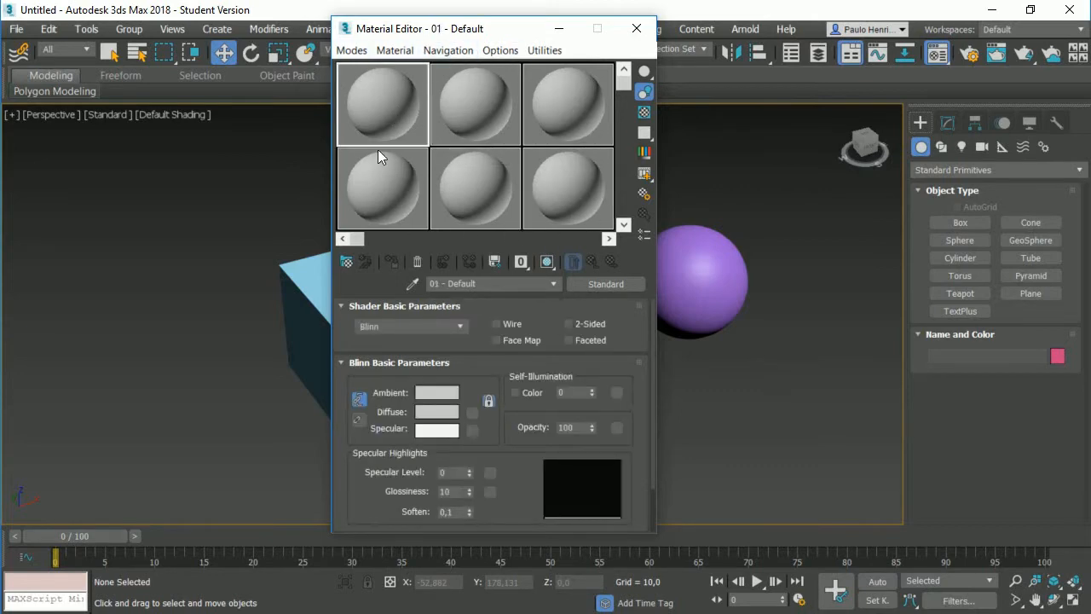
right_click(422, 136)
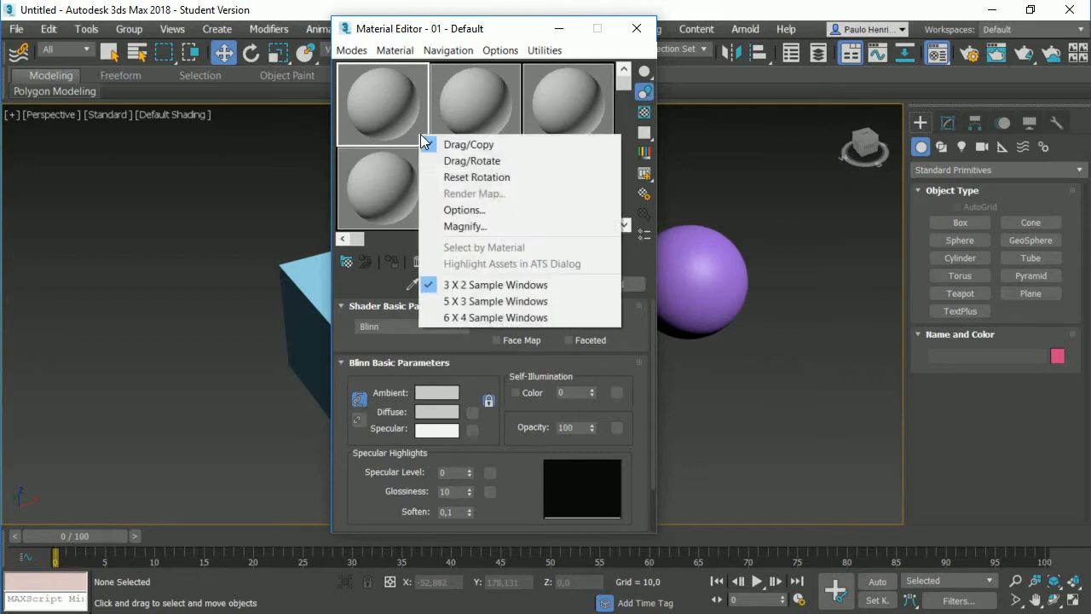
left_click(447, 317)
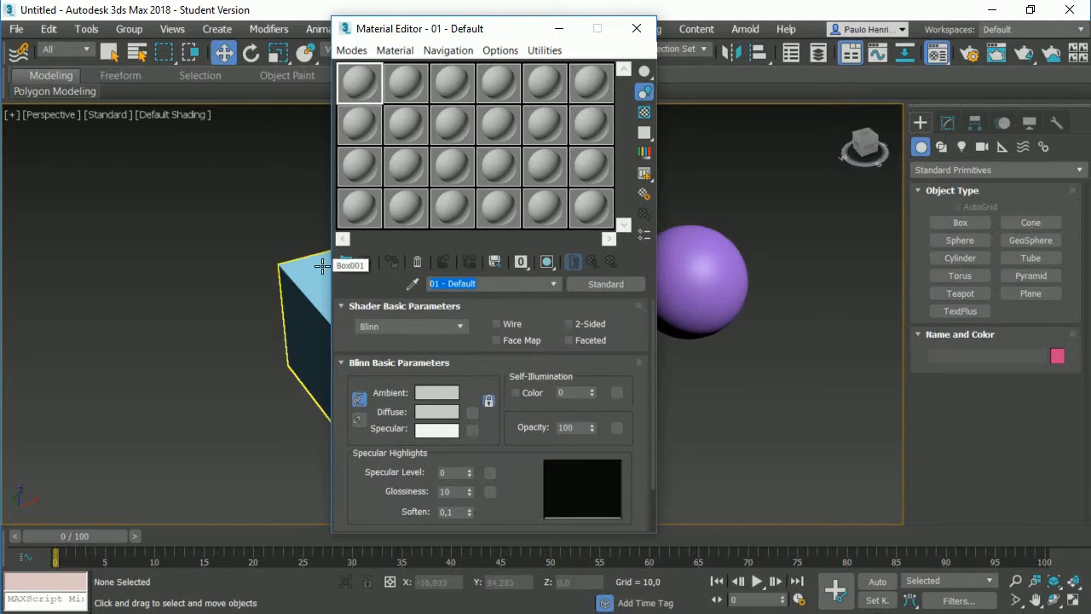
Step: Name the first material Tijolo and assign a Bitmap map to its Diffuse color
type("Tijolo")
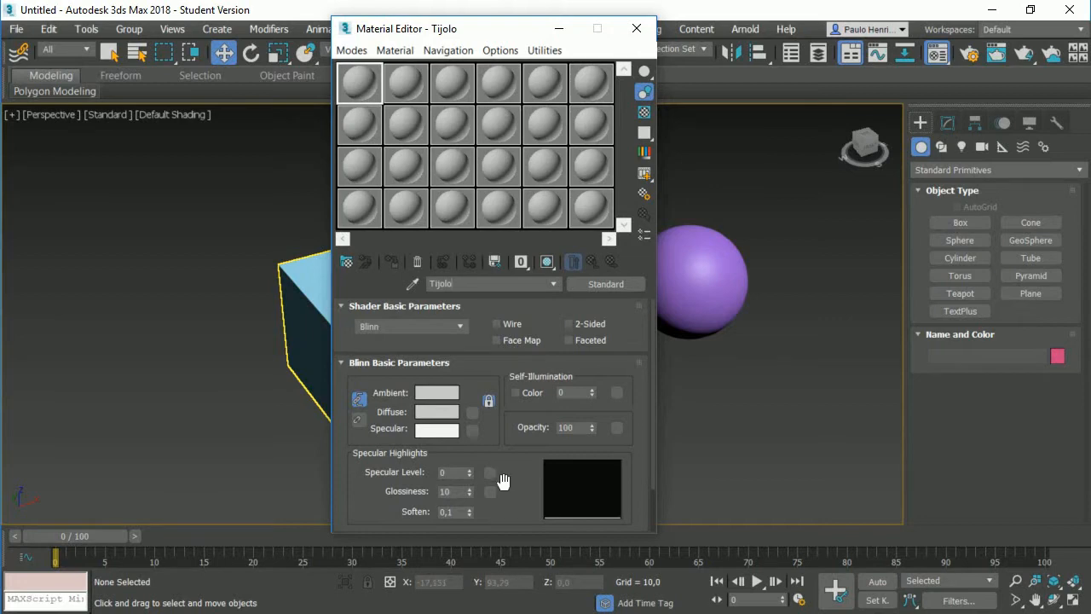
left_click_drag(509, 475, 519, 403)
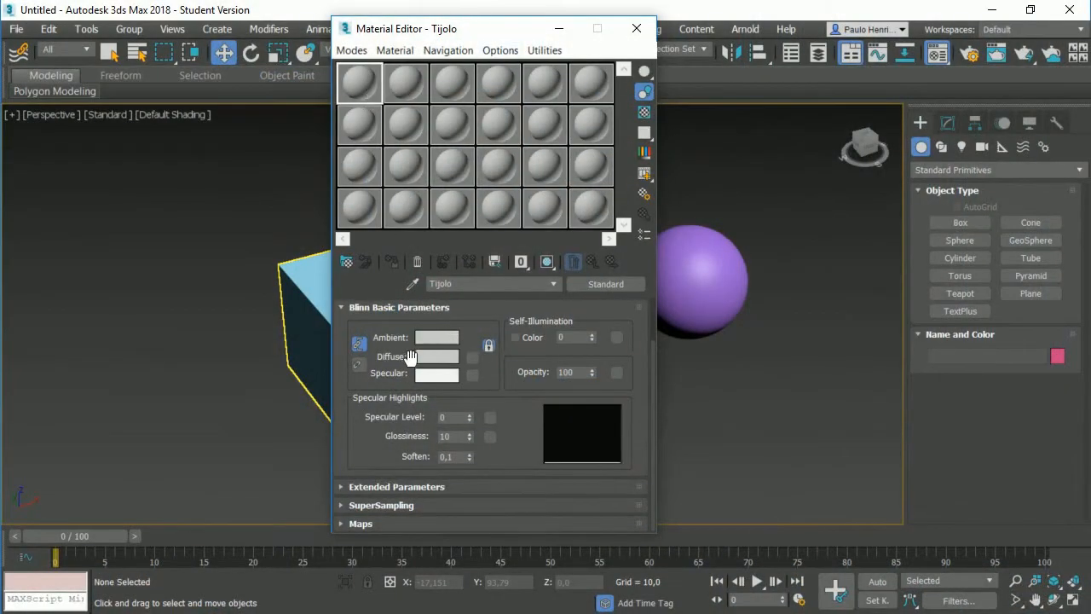
left_click(474, 358)
left_click_drag(762, 37, 532, 29)
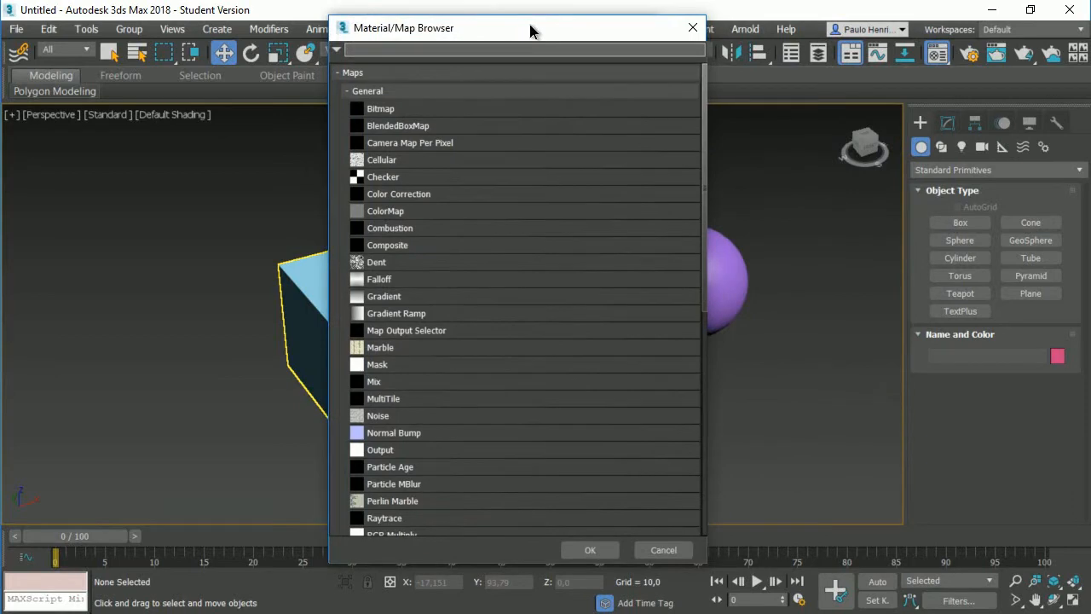
left_click(414, 105)
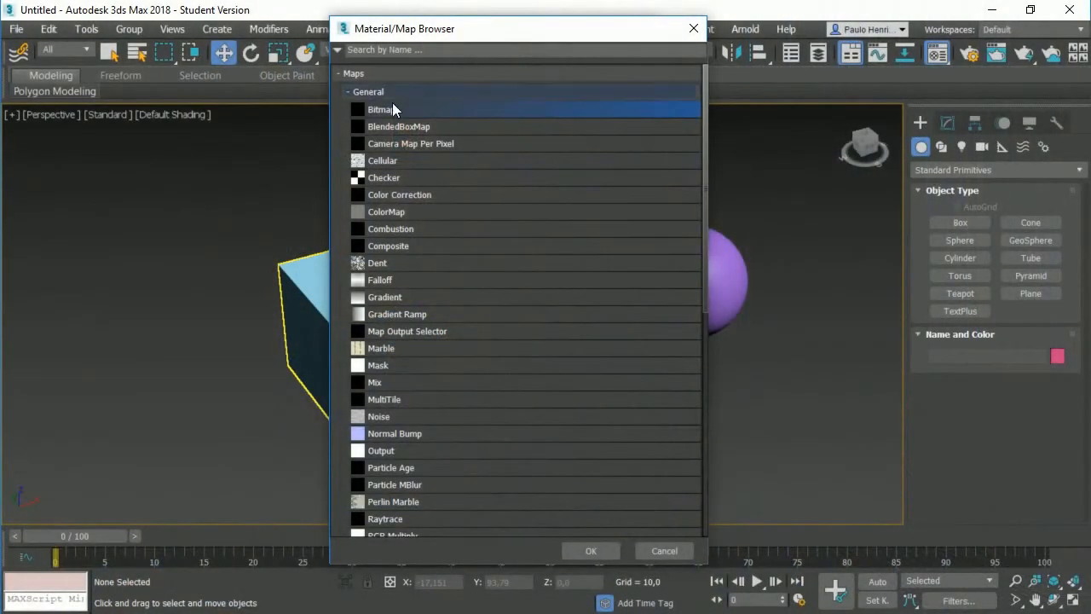
left_click(419, 109)
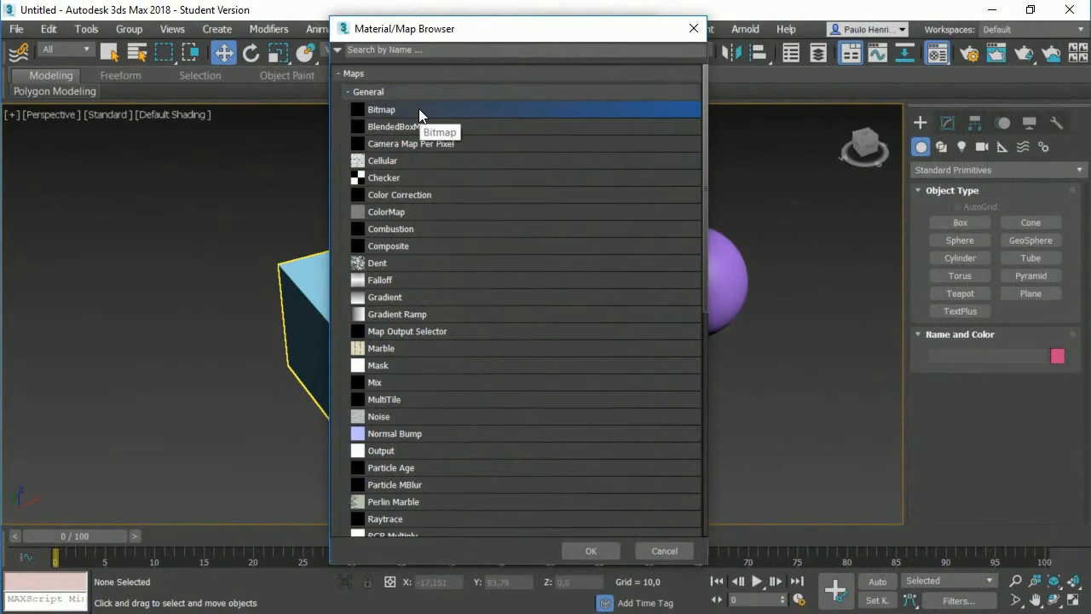
double_click(419, 109)
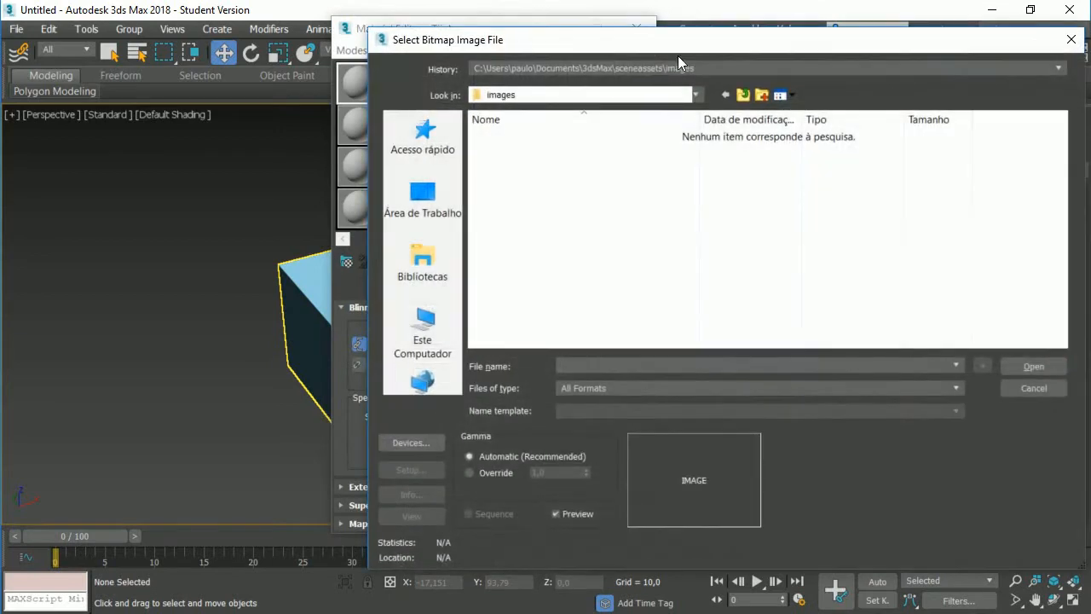
Step: Load the brick image 953660.jpg from the Aula folder on the desktop as the diffuse bitmap
left_click_drag(692, 40, 451, 14)
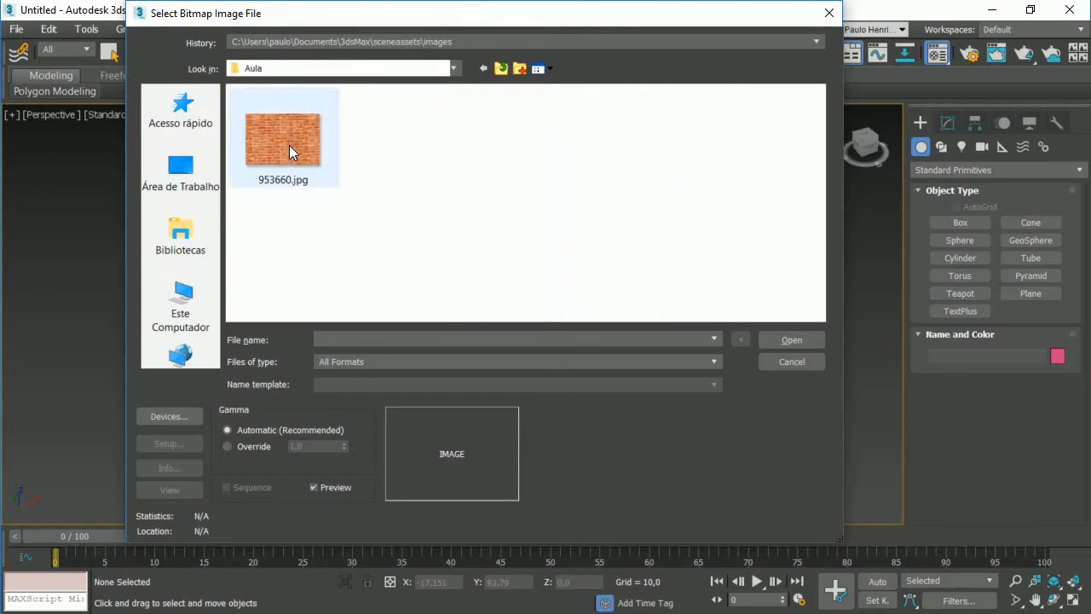
left_click(289, 145)
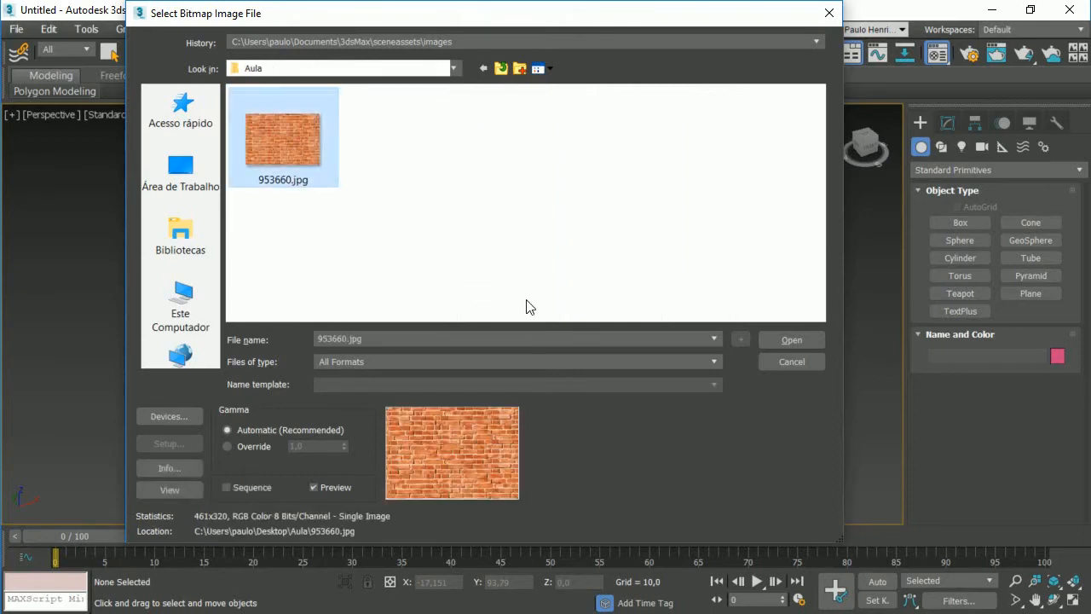
left_click(791, 339)
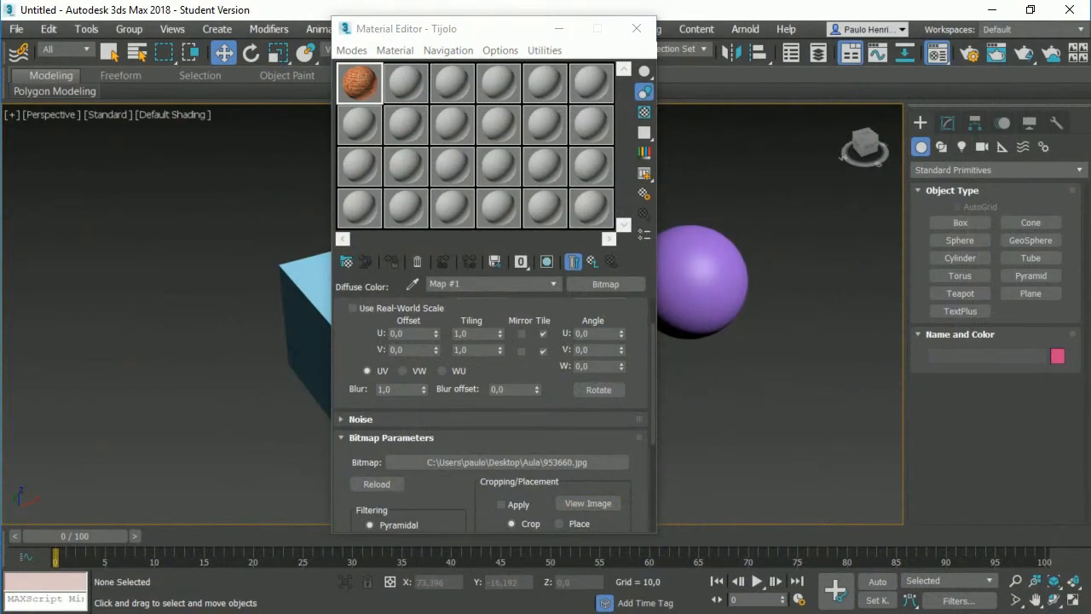
Step: Show the Tijolo sample in an enlarged floating preview and place the Material Editor beside it
double_click(359, 83)
left_click_drag(111, 80, 111, 66)
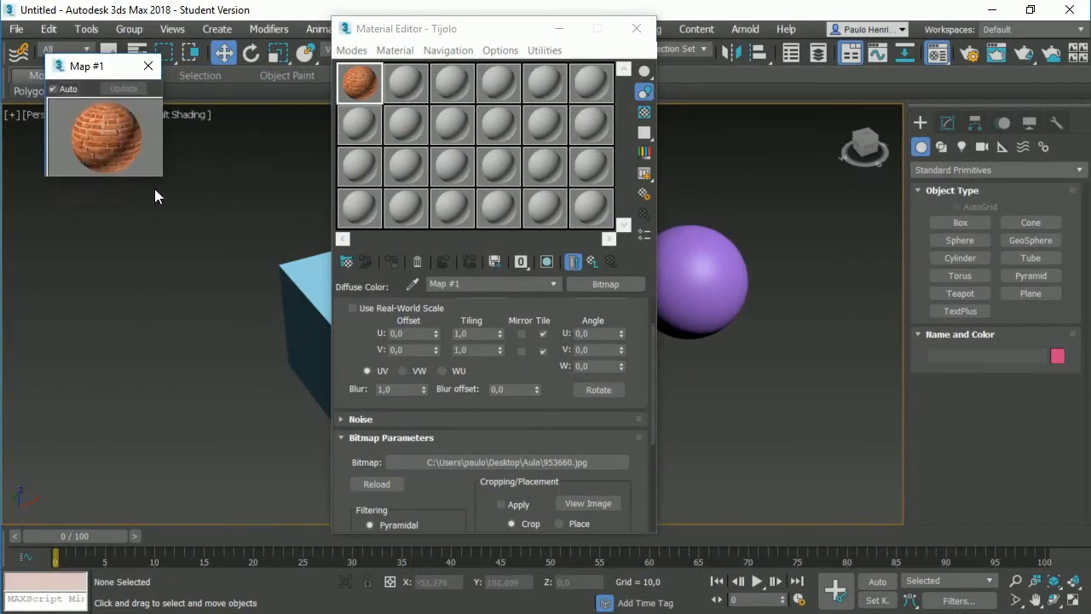
left_click_drag(162, 179, 339, 410)
left_click_drag(511, 30, 762, 21)
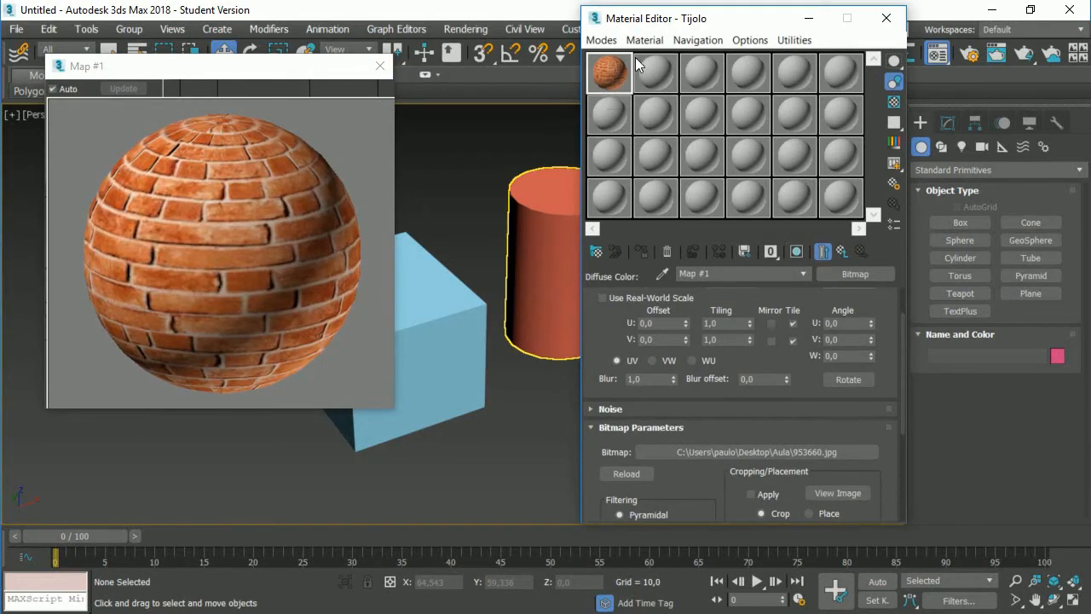
left_click_drag(691, 28, 625, 26)
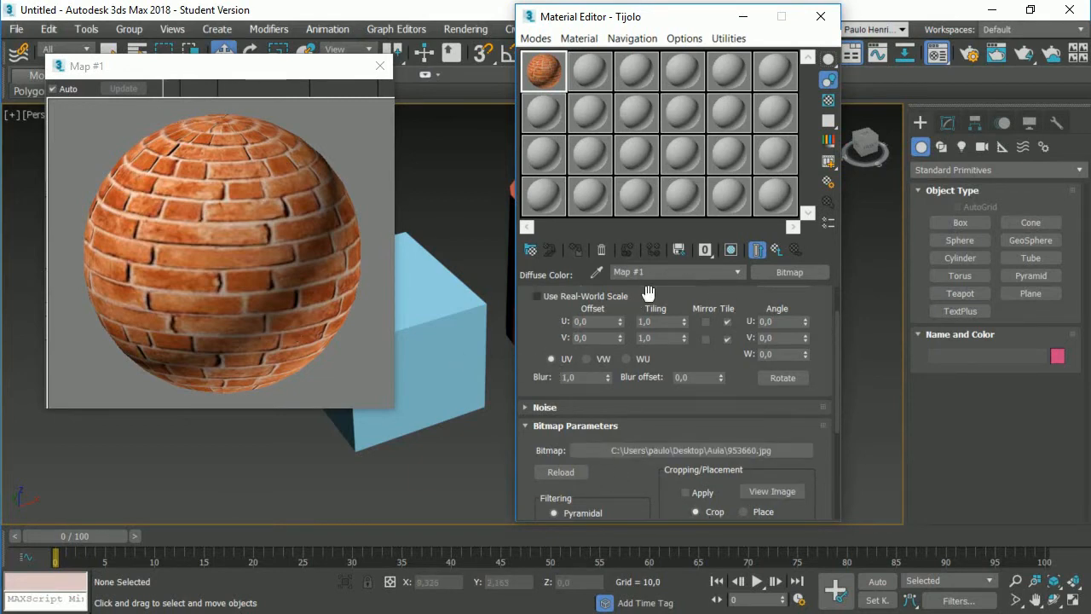
left_click_drag(682, 18, 596, 19)
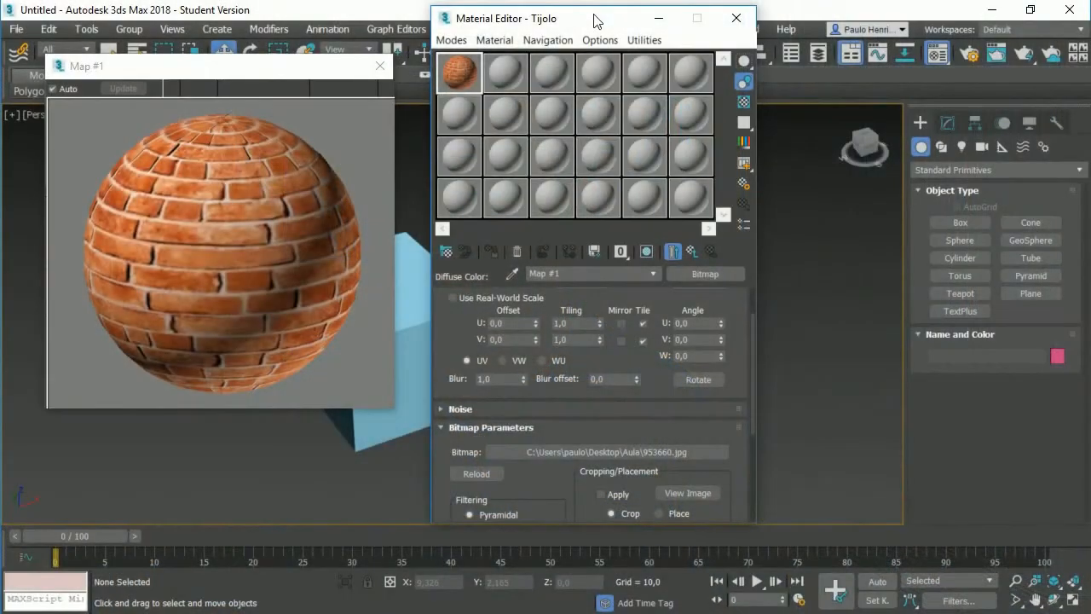
left_click(748, 223)
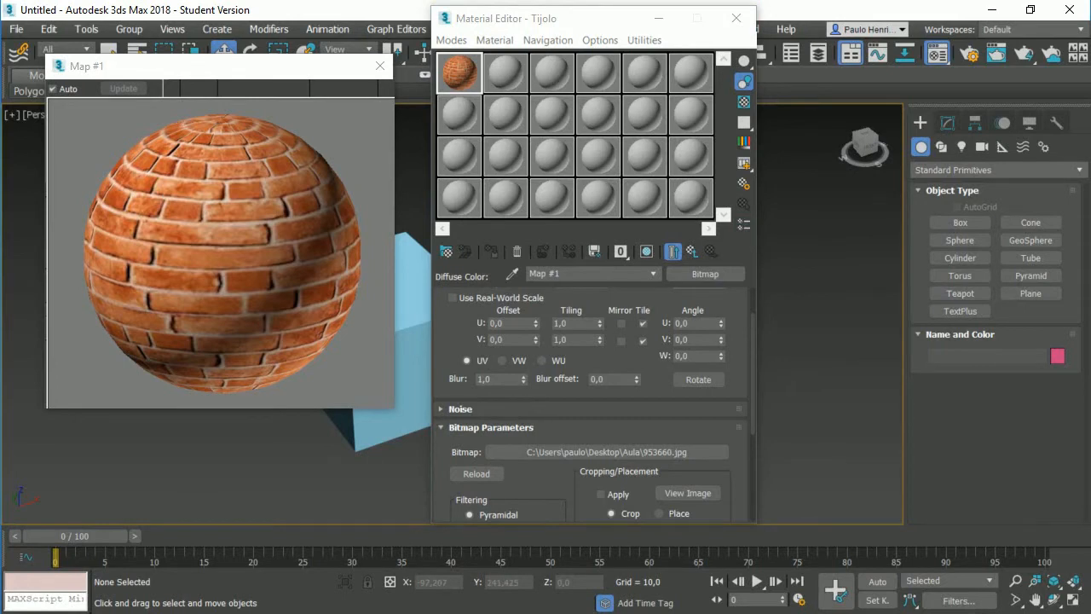
Step: Place the Material/Map Navigator beside the Material Editor and switch between the diffuse map and the Tijolo material, ending on Tijolo
left_click_drag(635, 182, 847, 86)
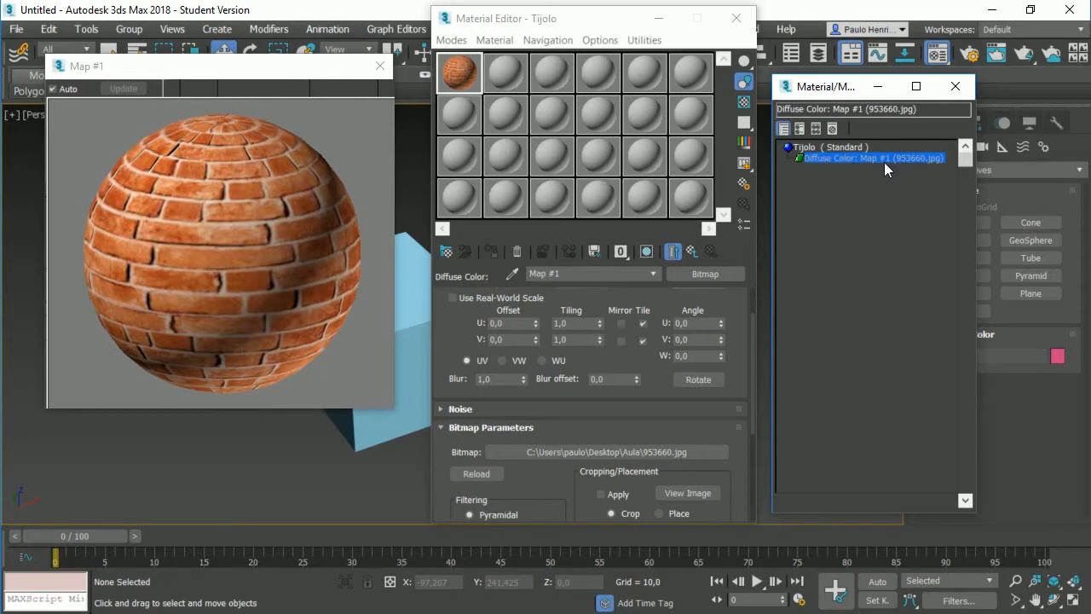
left_click(813, 148)
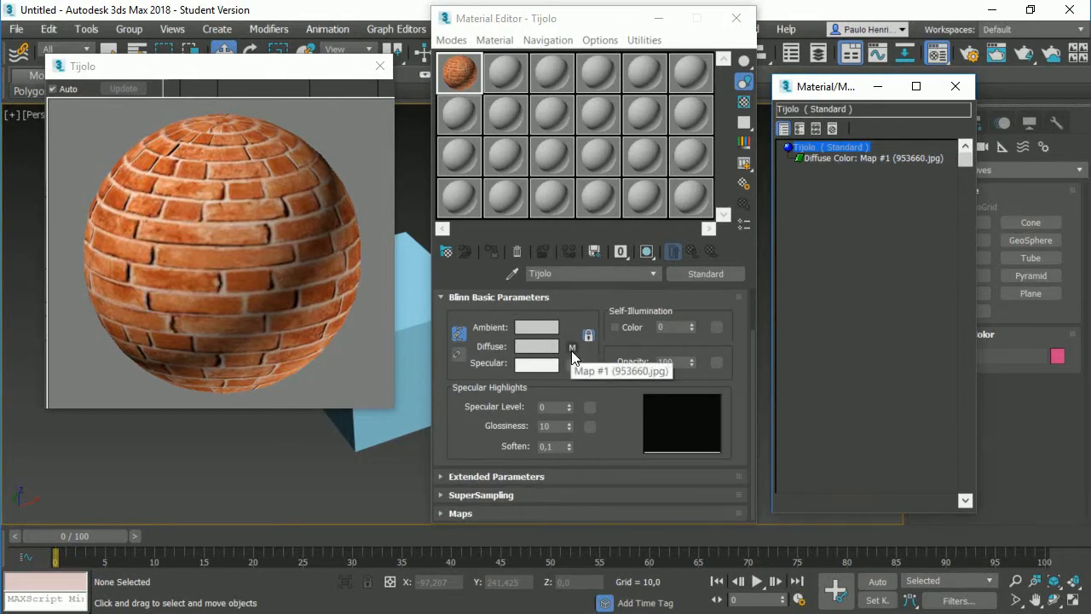
left_click(809, 159)
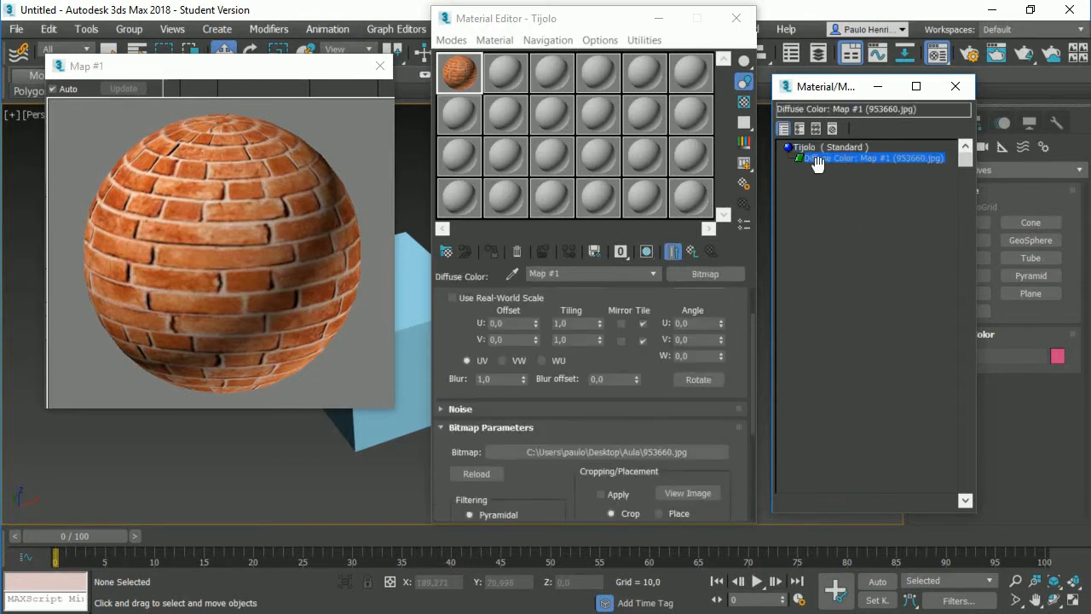
left_click(807, 149)
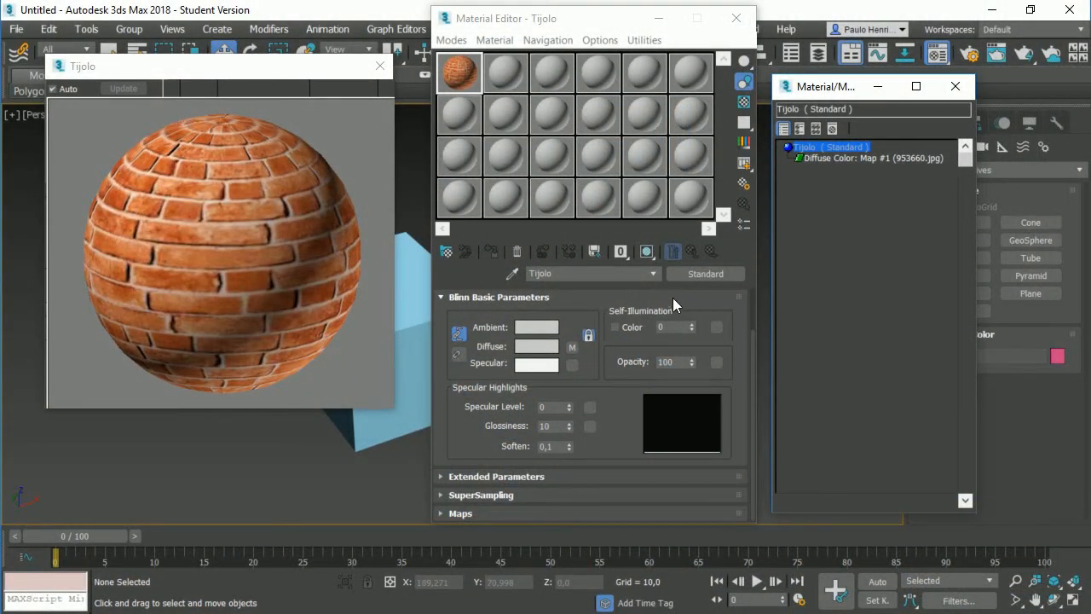
Step: Assign a Bitmap map using 953660.jpg from the Aula folder to Tijolo's Bump channel
left_click(460, 514)
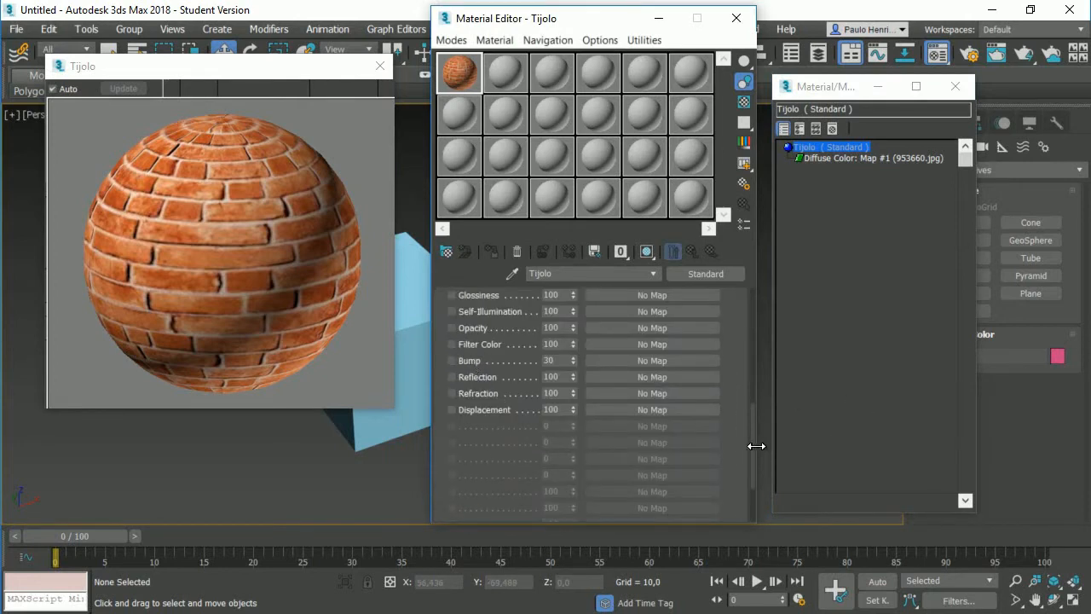
left_click_drag(755, 440, 755, 415)
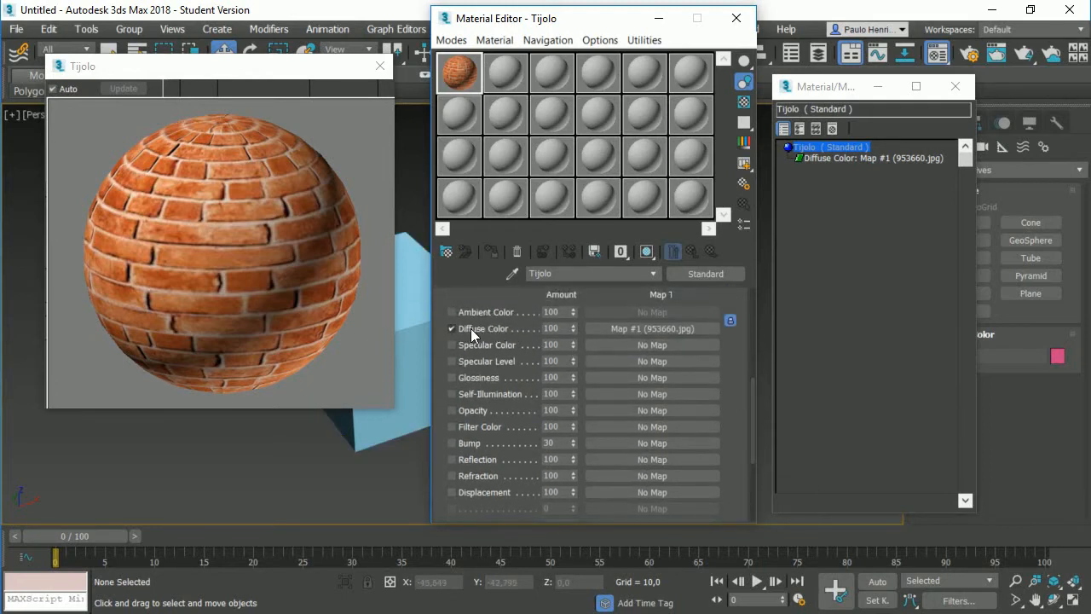
left_click_drag(751, 429, 751, 333)
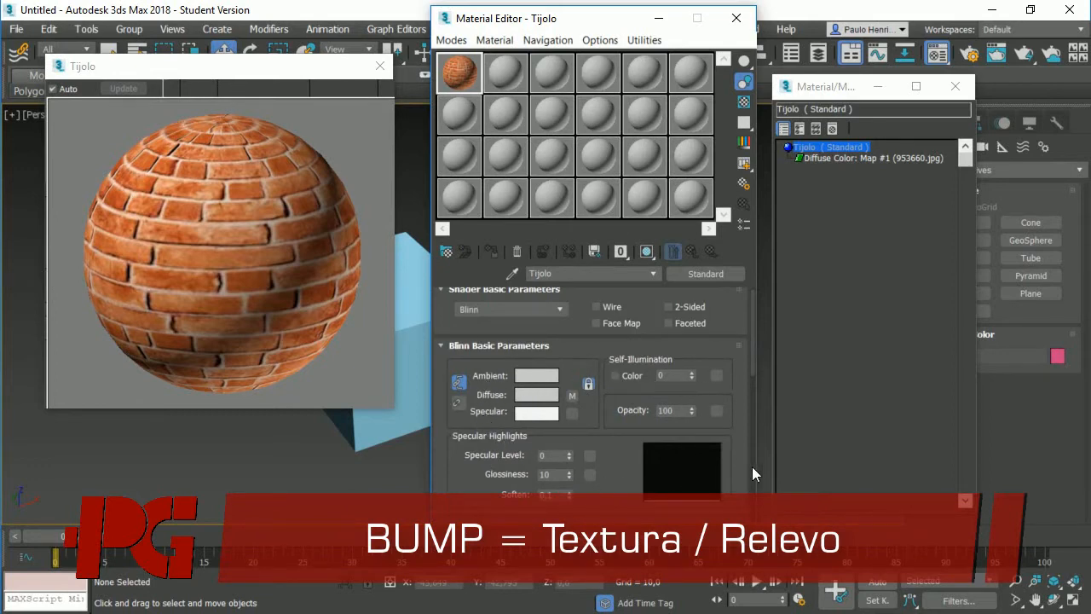
left_click_drag(753, 345, 739, 430)
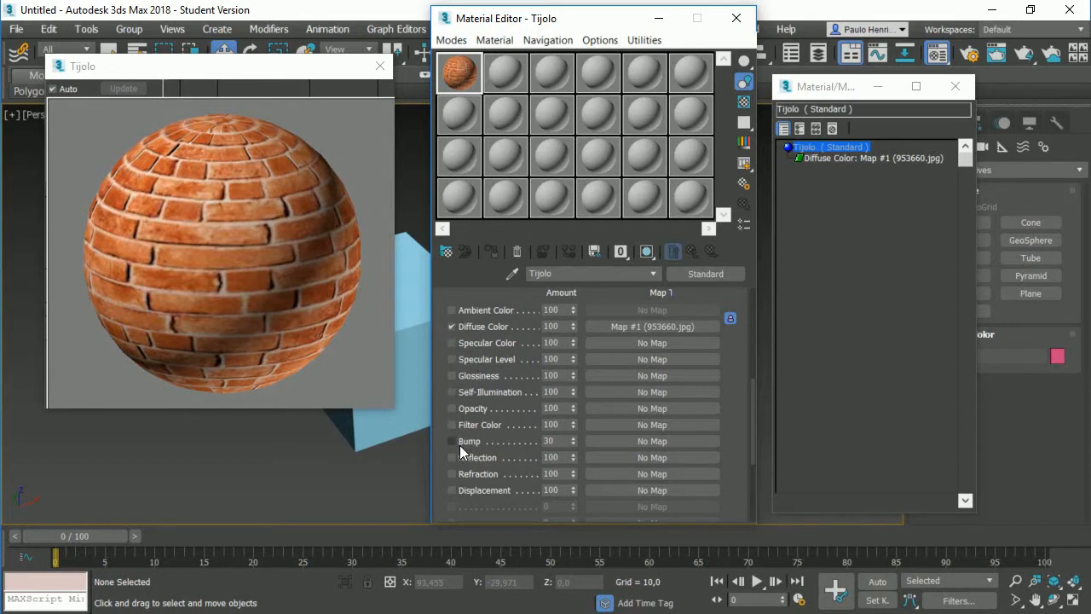
left_click(619, 445)
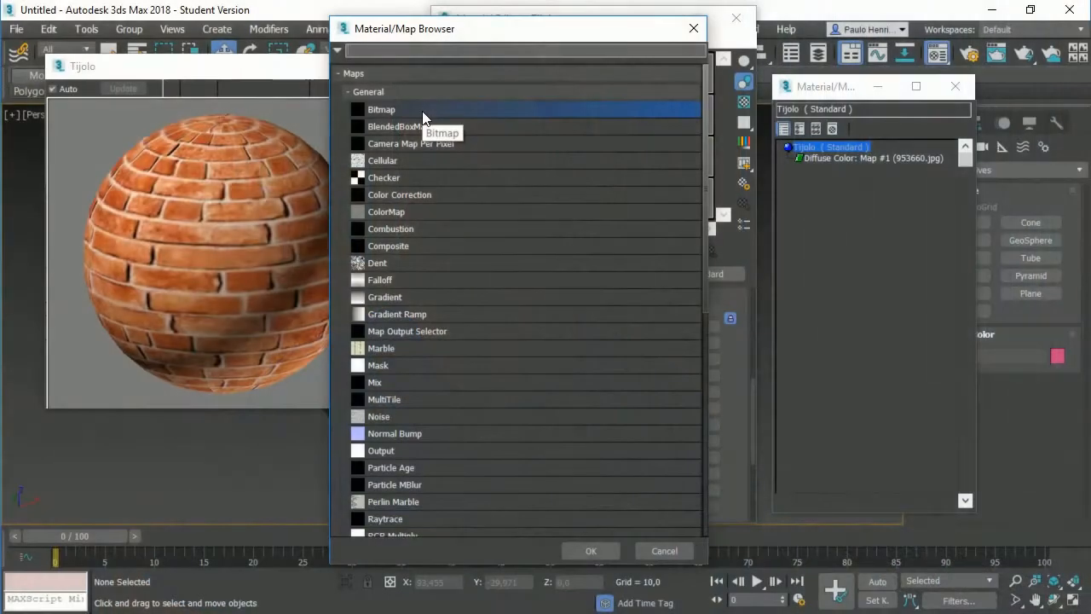
double_click(422, 116)
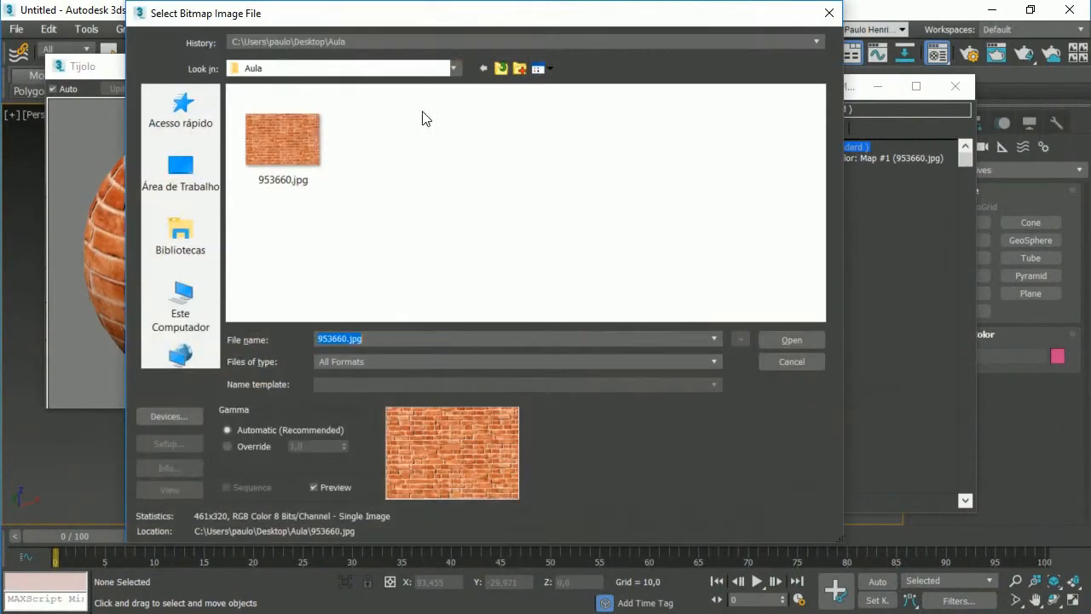
left_click(273, 130)
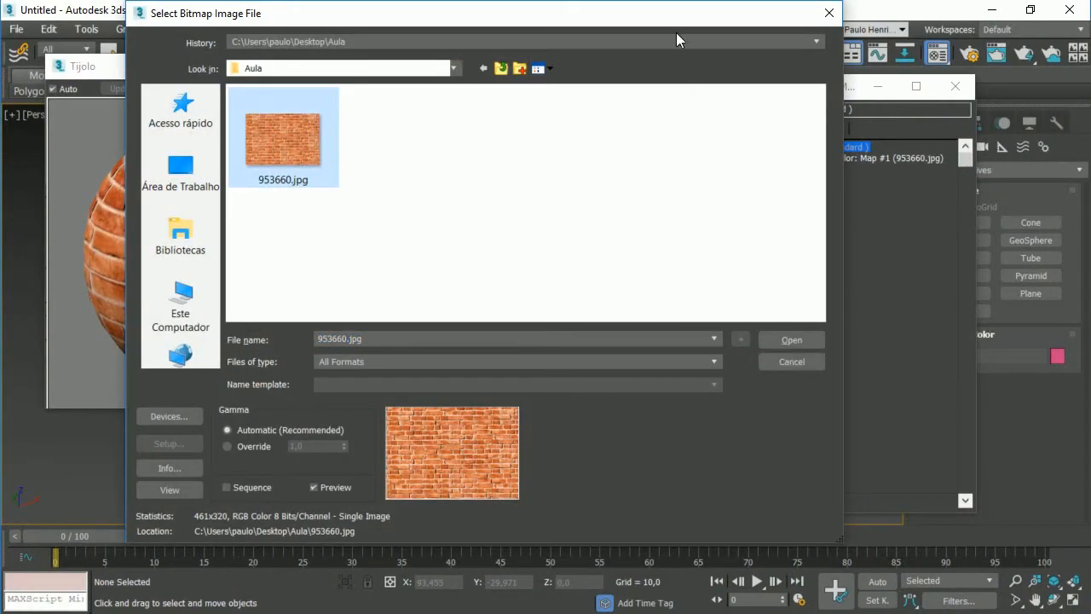
left_click_drag(664, 23, 737, 25)
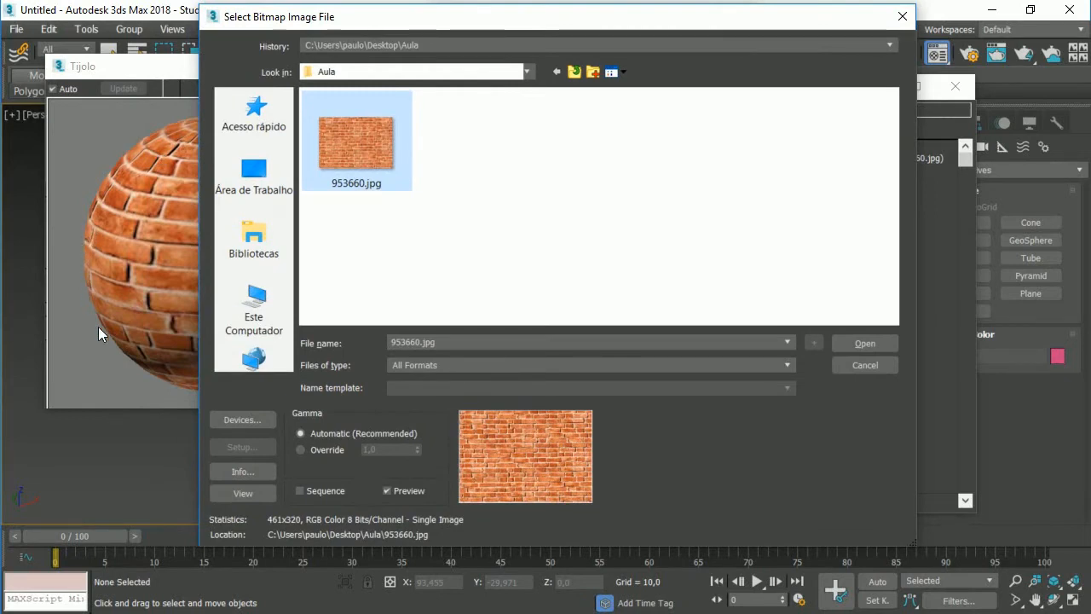
left_click(863, 343)
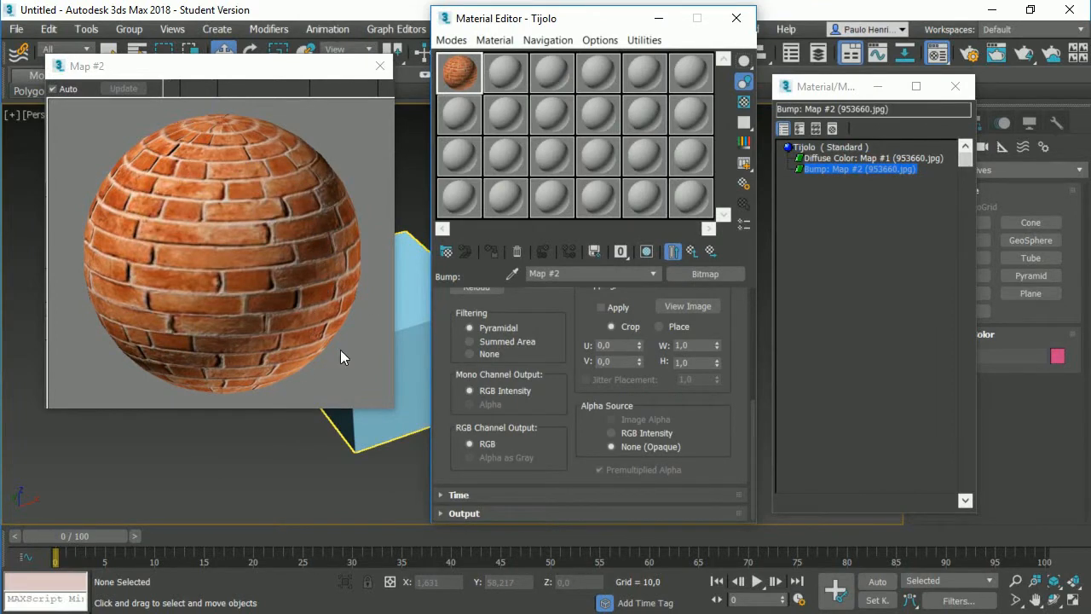
Step: Return to the Tijolo material level and set its Bump amount to 100
left_click(808, 150)
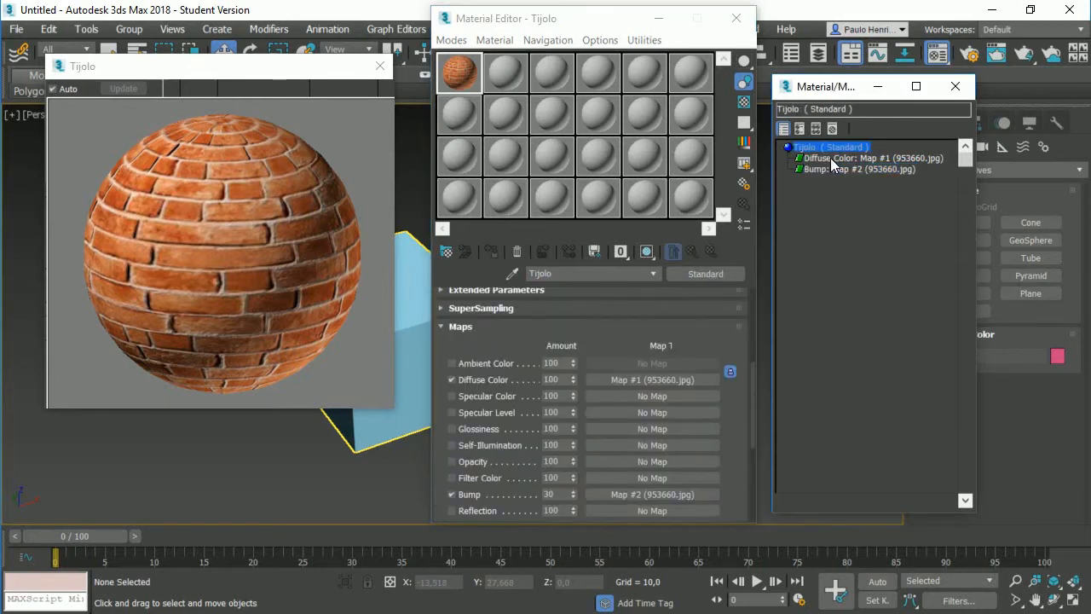
left_click(833, 159)
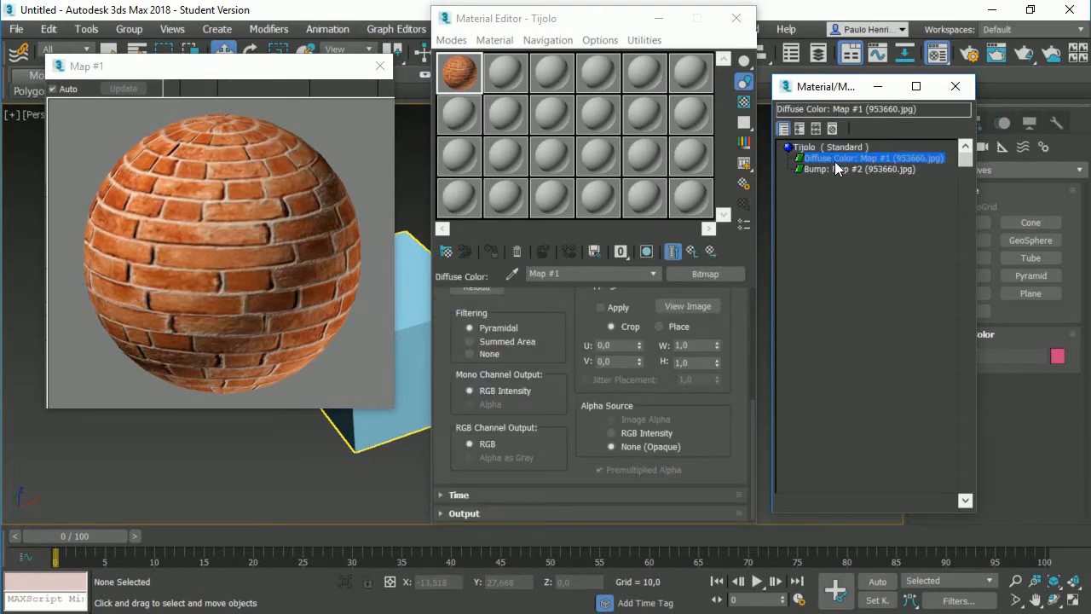
left_click(838, 170)
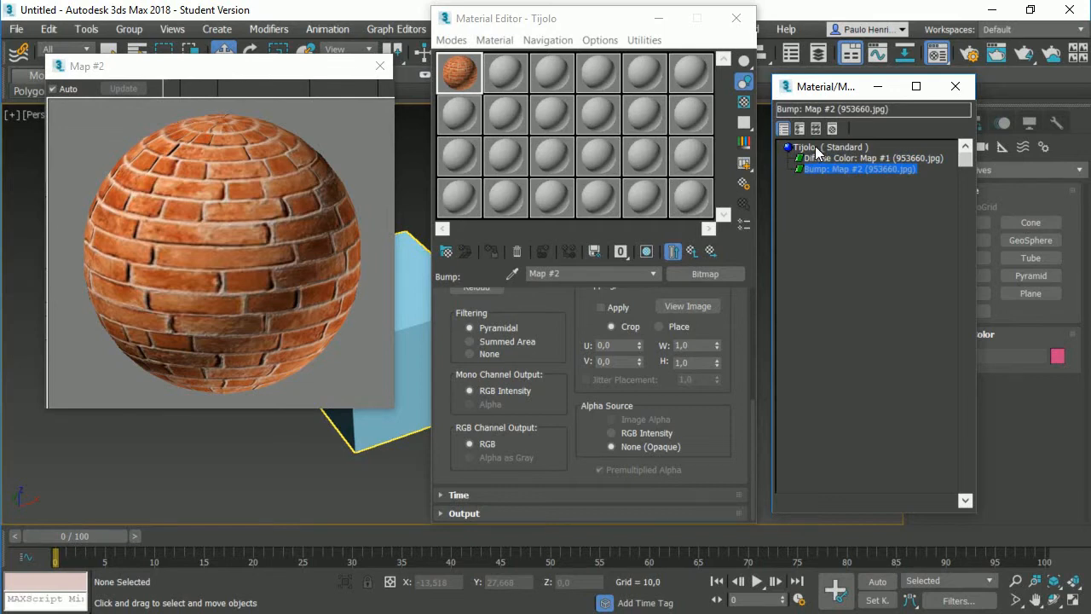
left_click(806, 149)
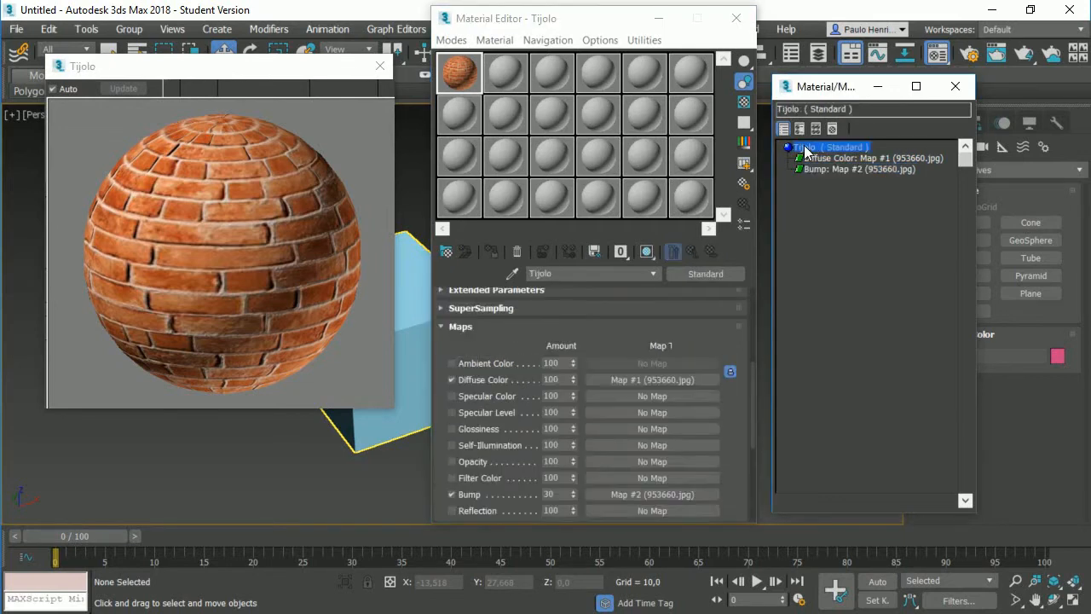
scroll(628, 323, "down", 3)
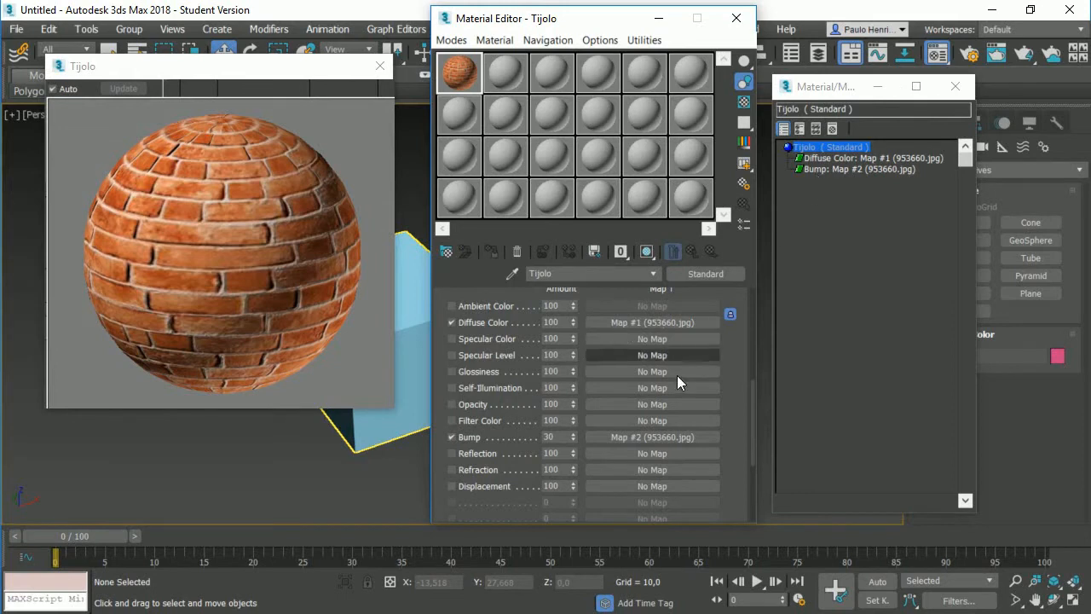
left_click_drag(563, 437, 537, 437)
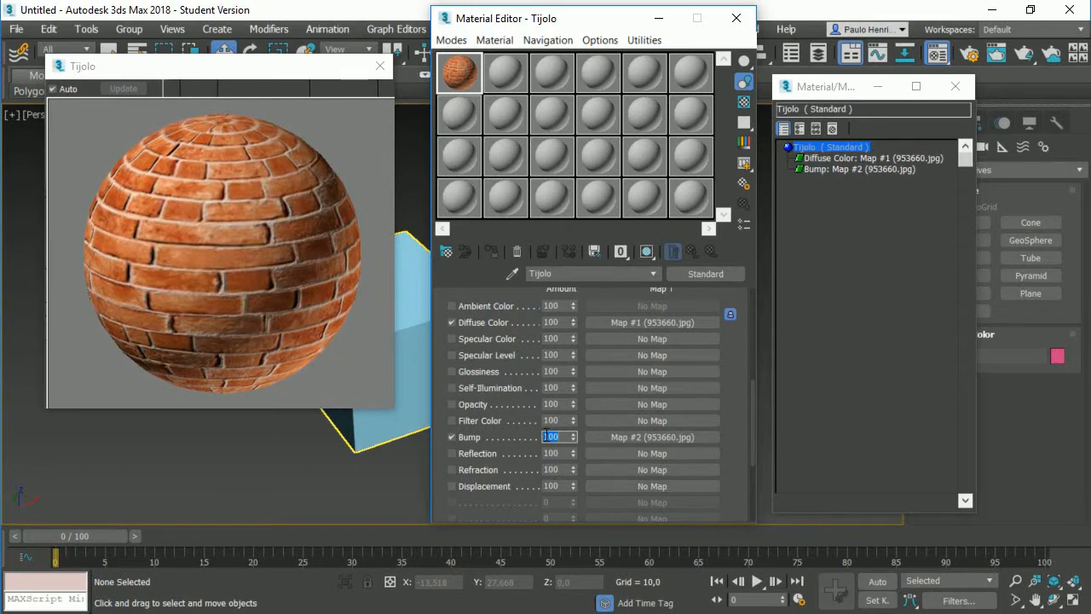
key("Return")
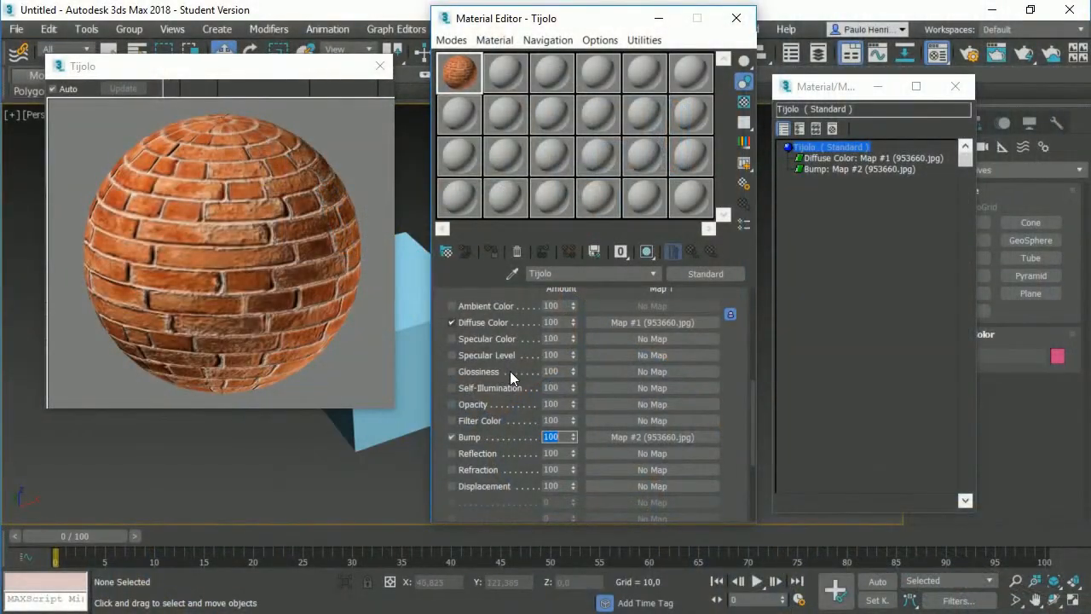
Step: Disable Tijolo's Diffuse Color map to preview the bump relief on its own
left_click(451, 323)
left_click(417, 305)
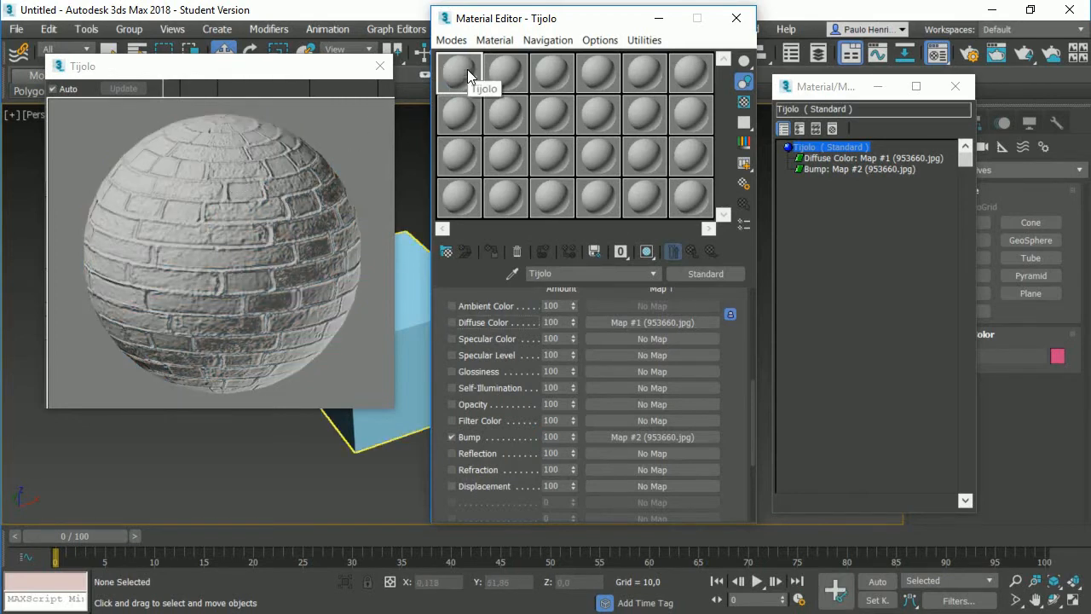
left_click_drag(467, 69, 413, 243)
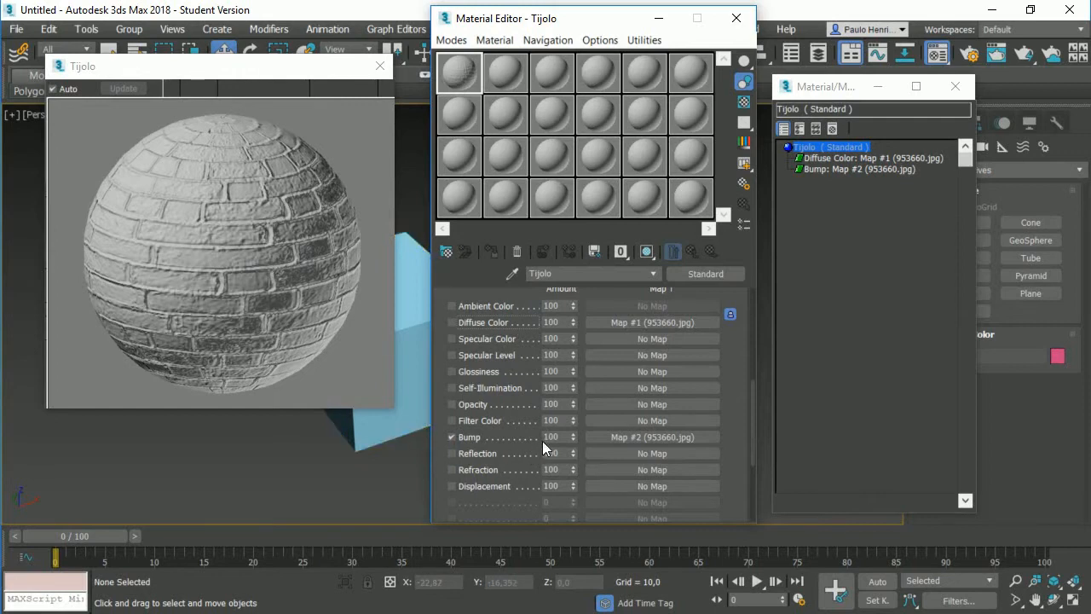
Step: Invert the brick relief by setting the Bump amount to -100
left_click_drag(566, 437, 491, 432)
type("-100")
key("Return")
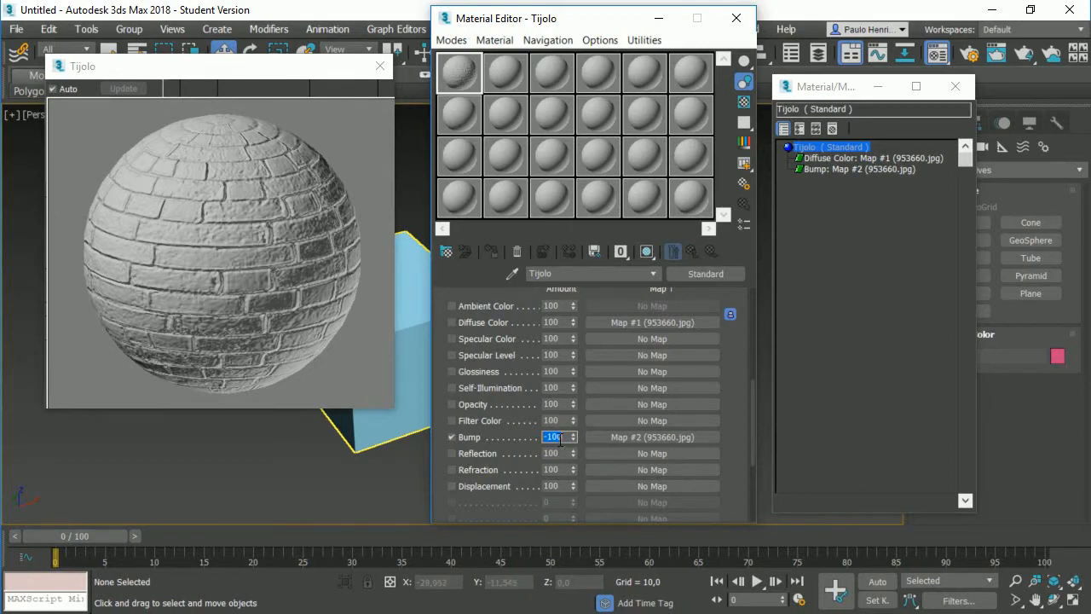
Step: Try a Bump amount of -200 and restore it to -100
key("BackSpace")
type("-200")
key("Return")
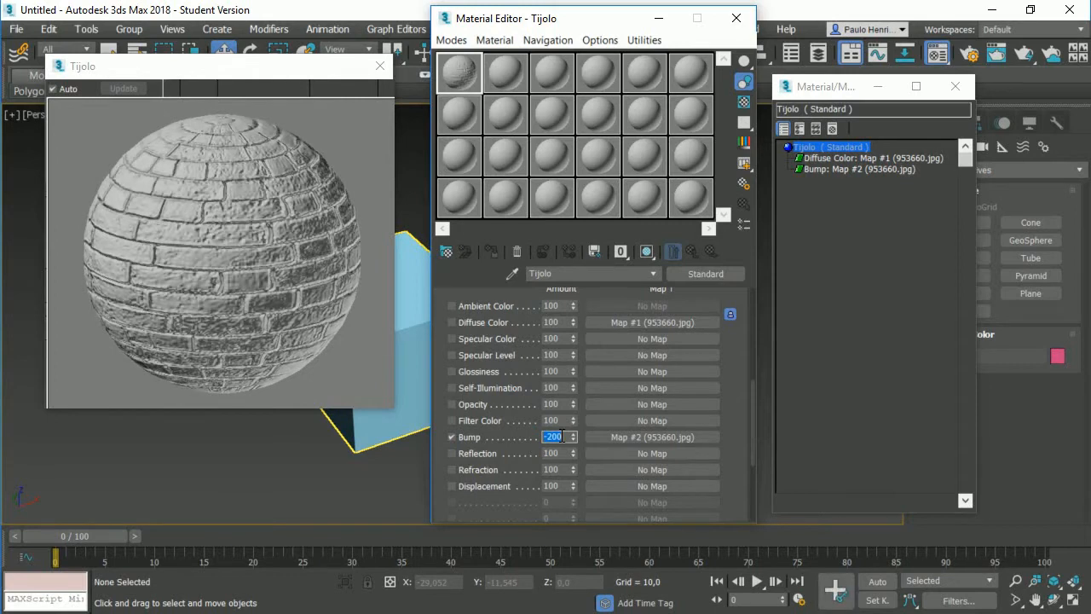
key("BackSpace")
type("-100")
key("Return")
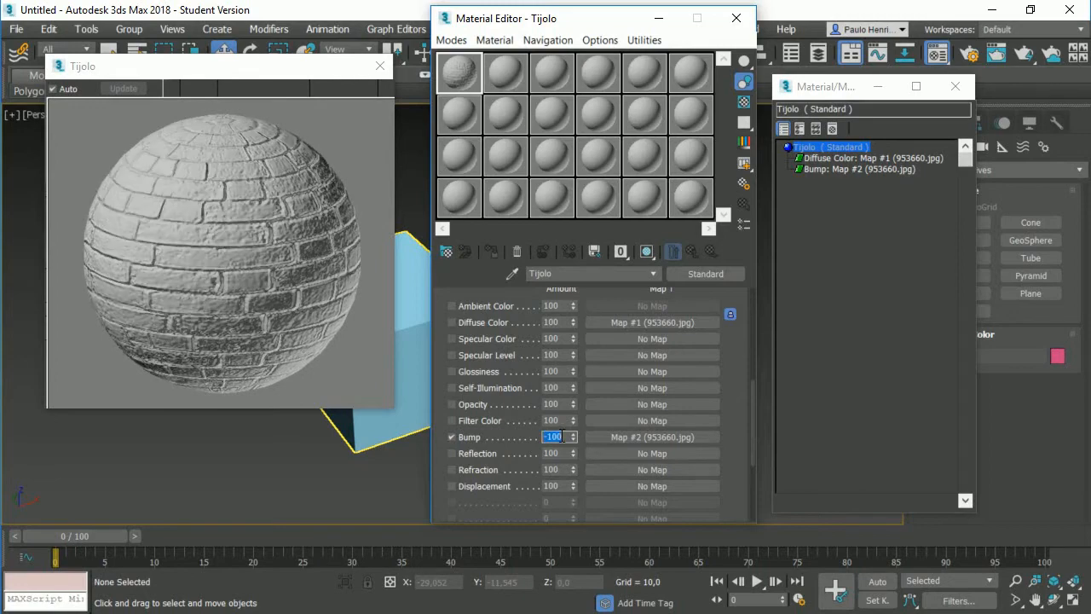
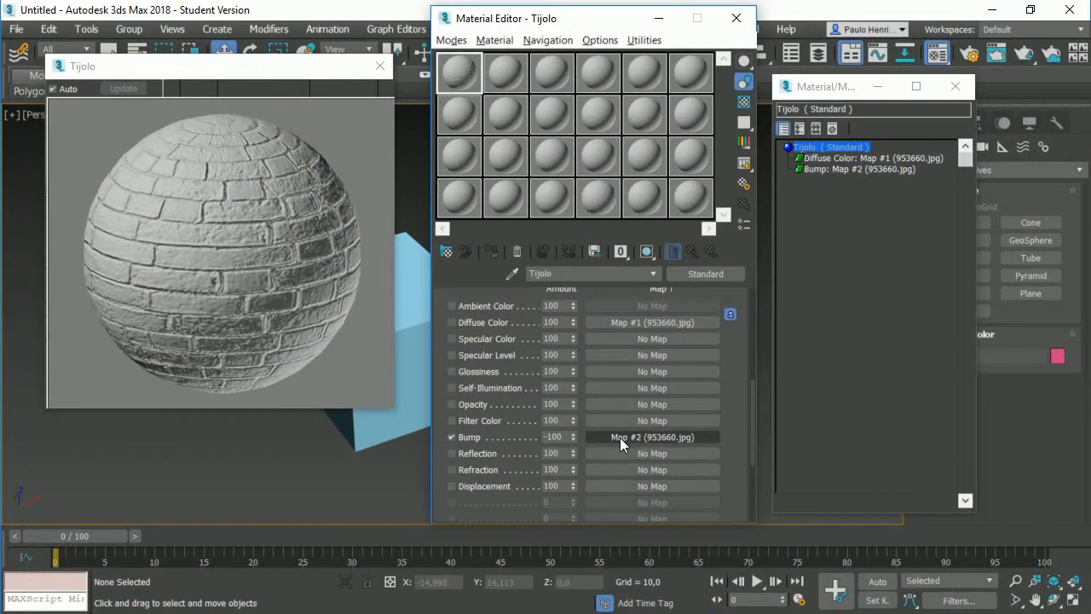
Step: Replace the bump map's image with simbolo-da-paz_318-60179.jpg from the Aula folder and show the material sample as a cube
left_click(847, 170)
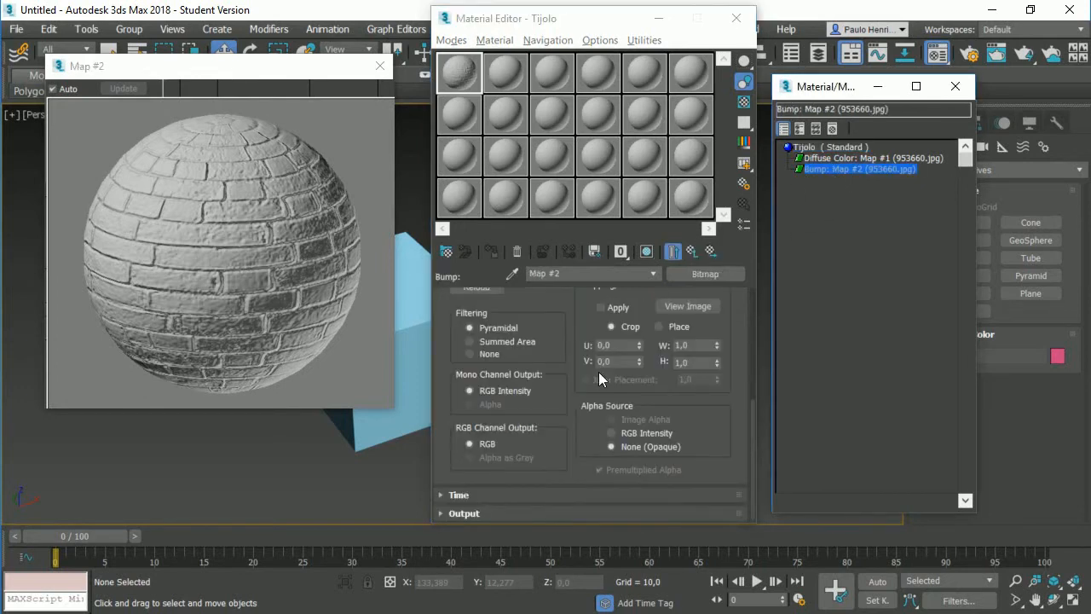
left_click_drag(562, 324, 521, 552)
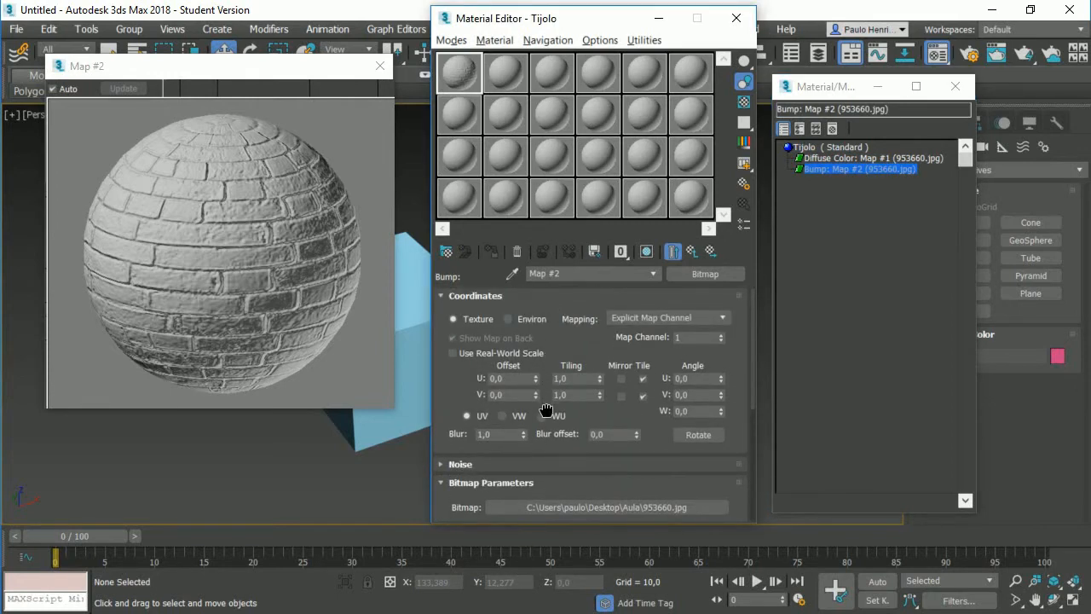
left_click_drag(547, 410, 545, 404)
left_click_drag(552, 320, 553, 367)
left_click(826, 149)
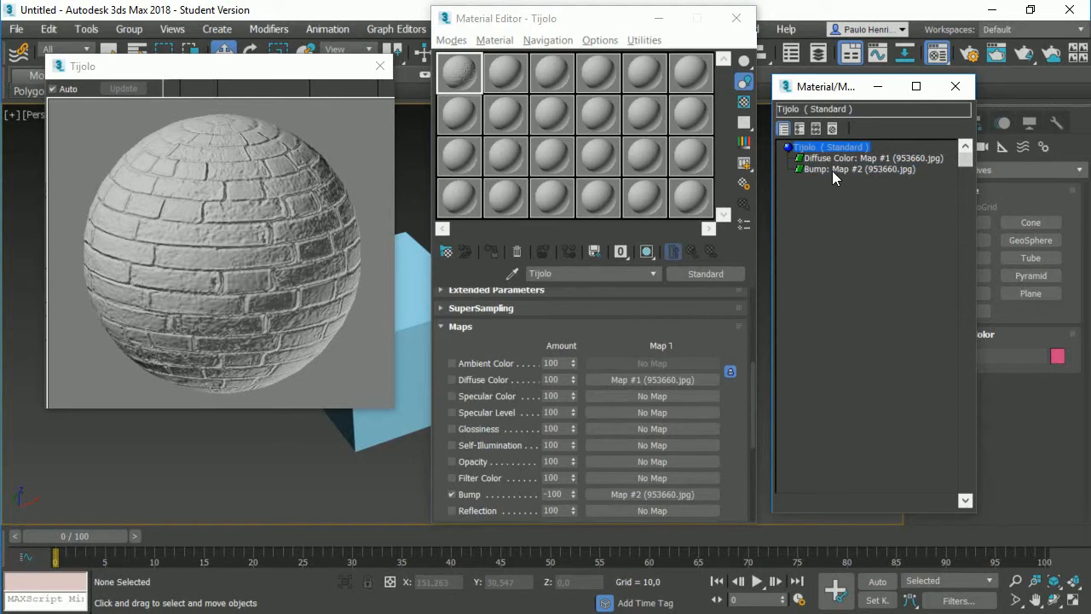
left_click(832, 170)
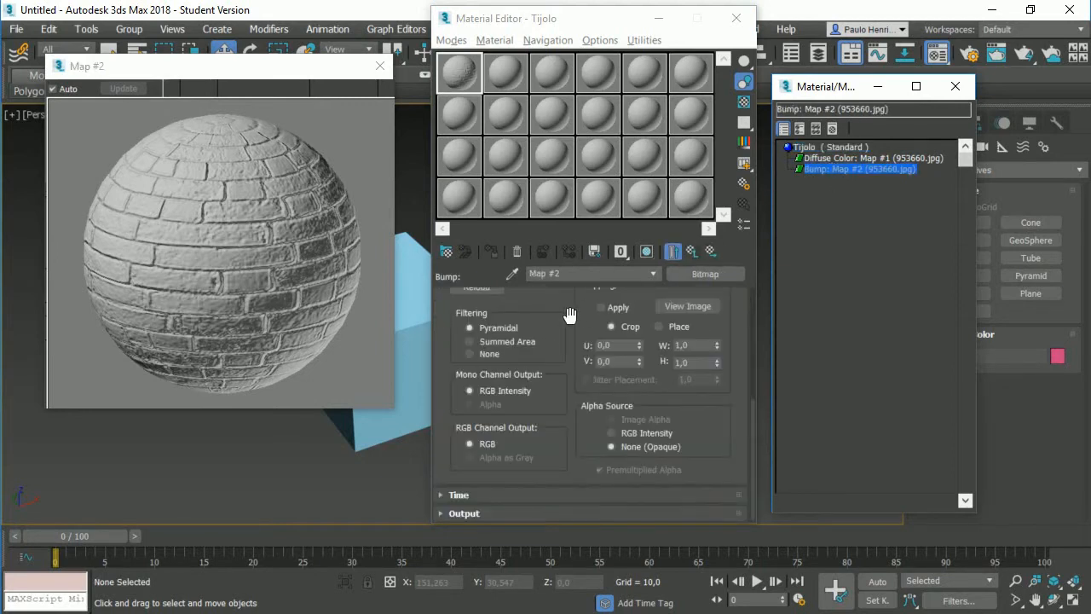
left_click_drag(571, 317, 564, 453)
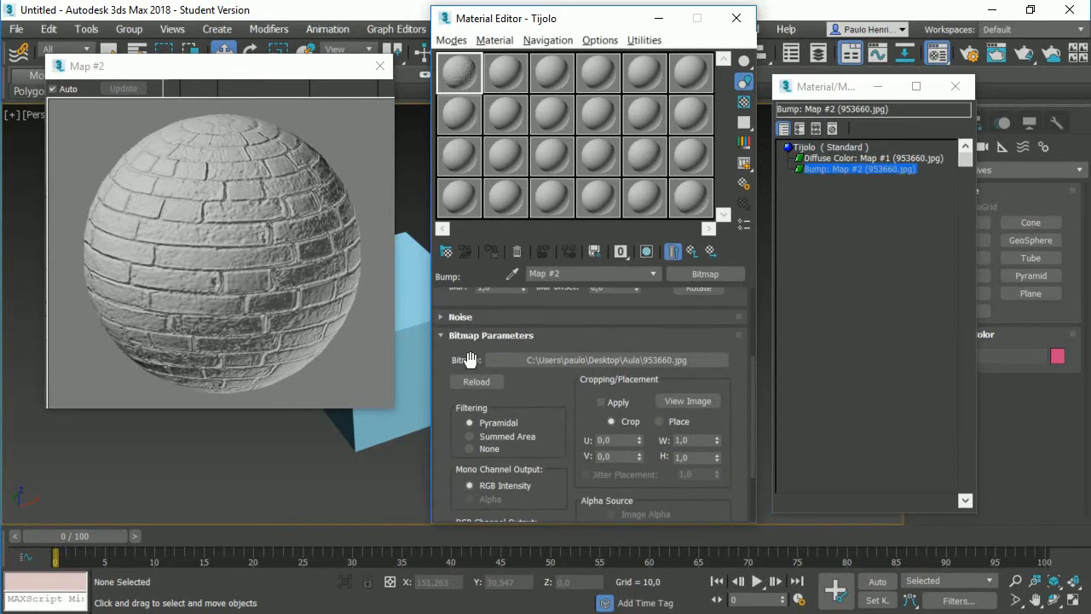
left_click(631, 359)
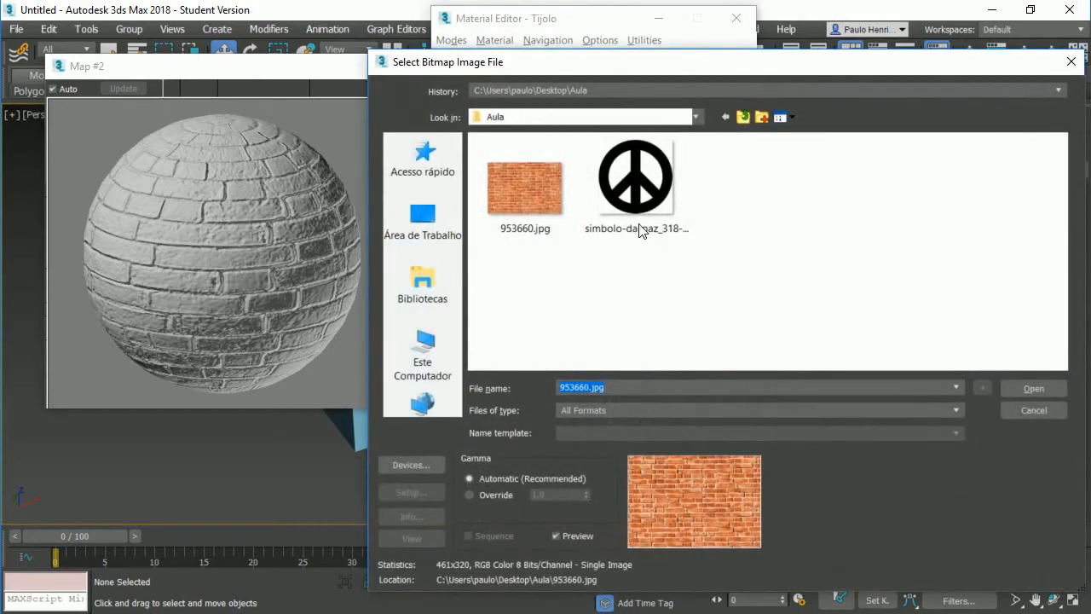
left_click(641, 226)
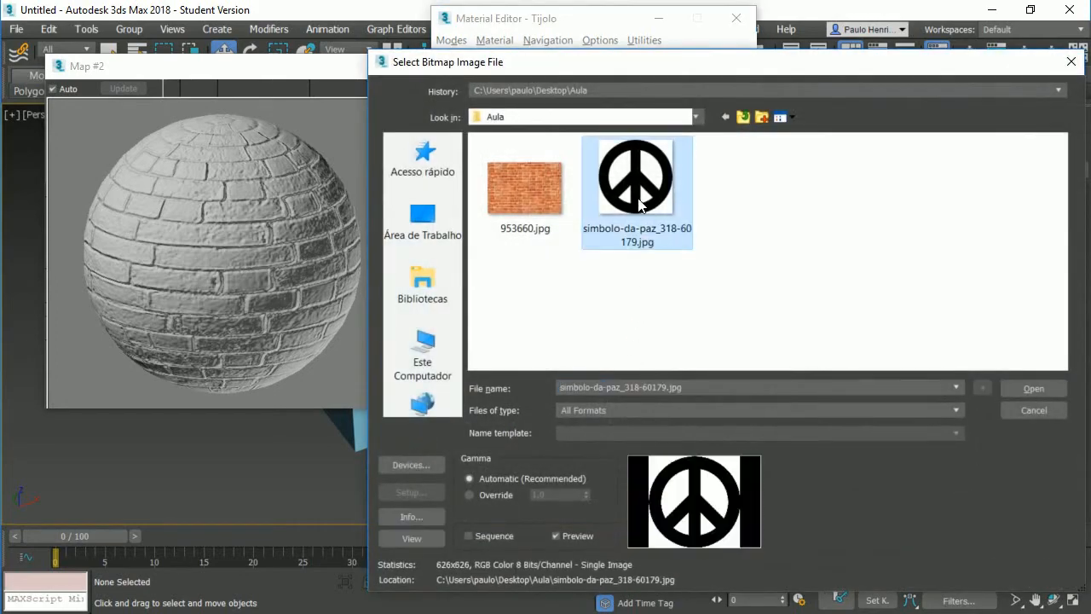
left_click(1029, 388)
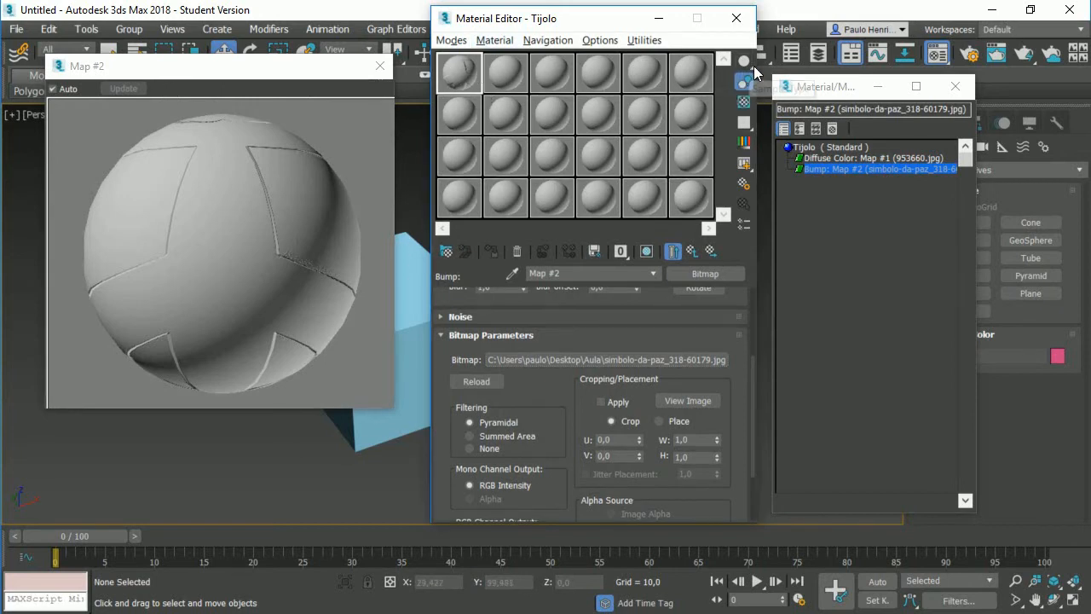
left_click_drag(751, 66, 809, 70)
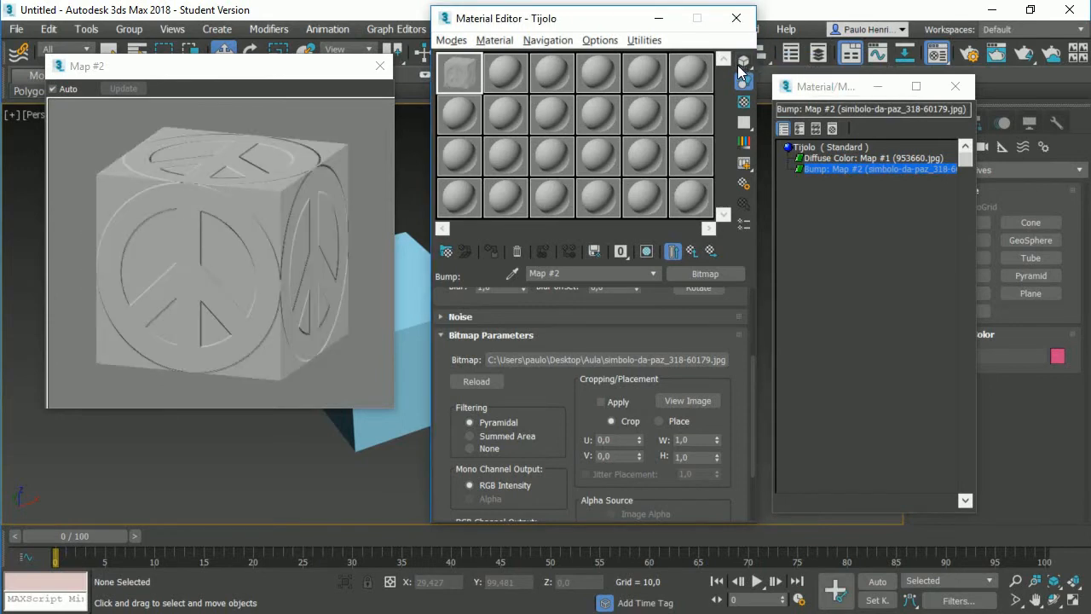
Step: Preview the peace-symbol relief on a cylinder sample, and return the Tijolo sample to a cube
left_click_drag(743, 63, 790, 64)
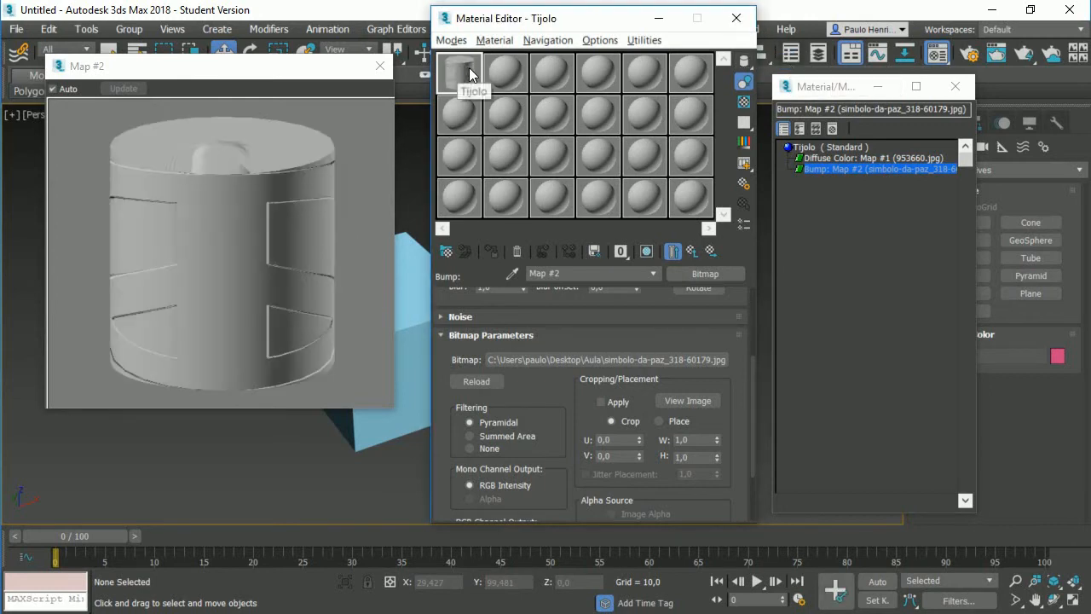
left_click_drag(744, 61, 808, 68)
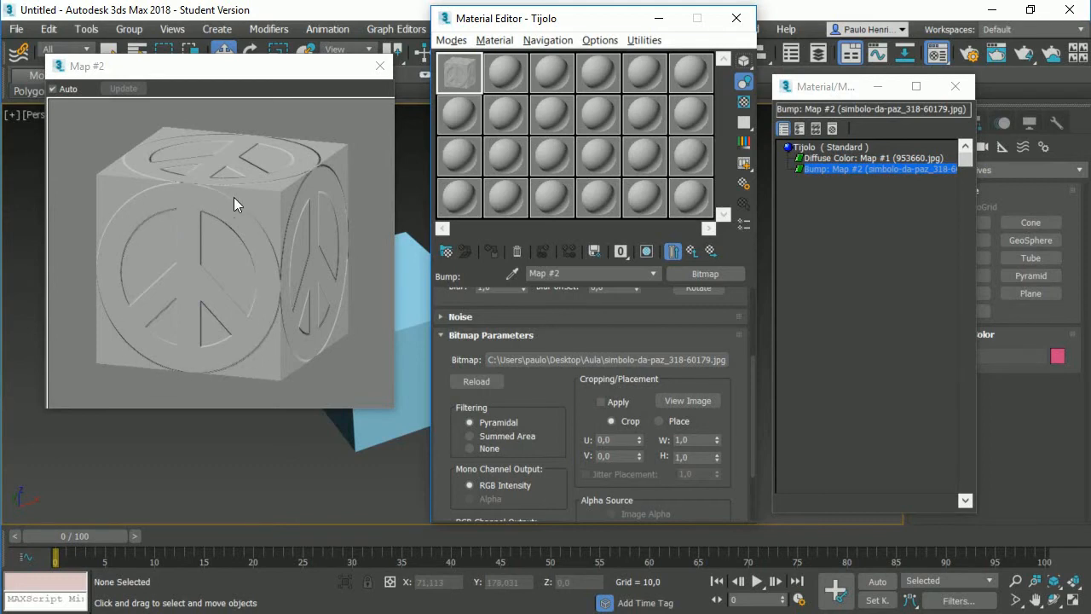
Step: Set Tijolo's Bump amount to 100 and re-enable its Diffuse Color map
left_click(811, 148)
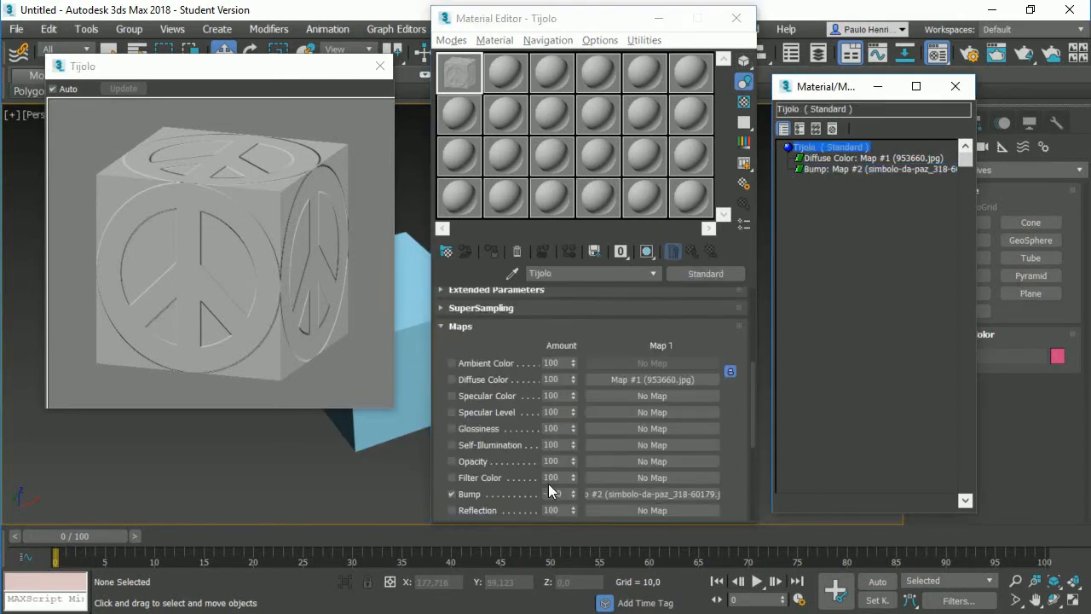
double_click(566, 496)
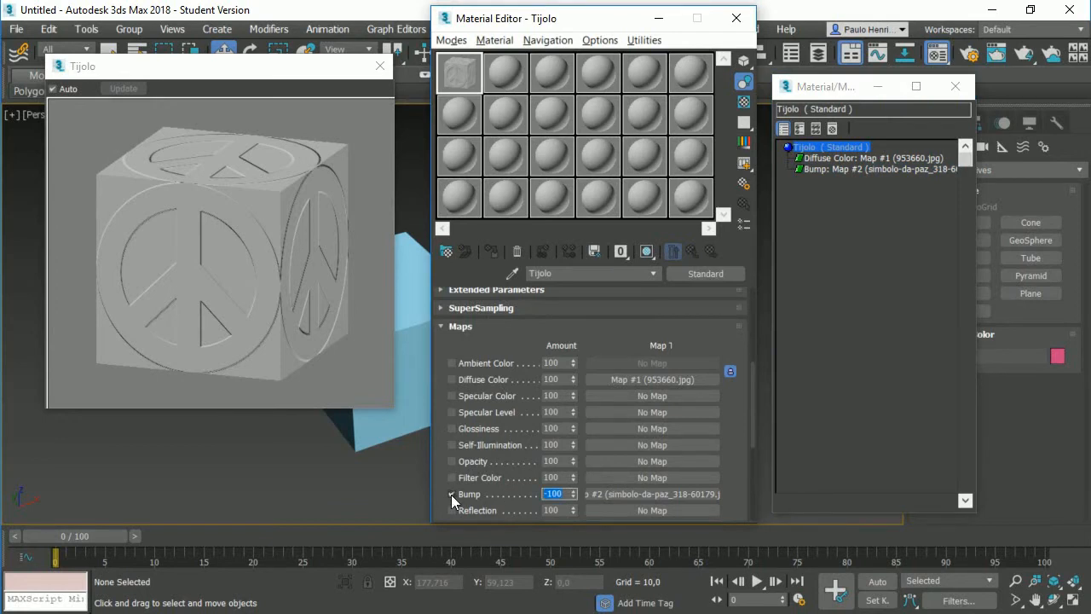
type("100")
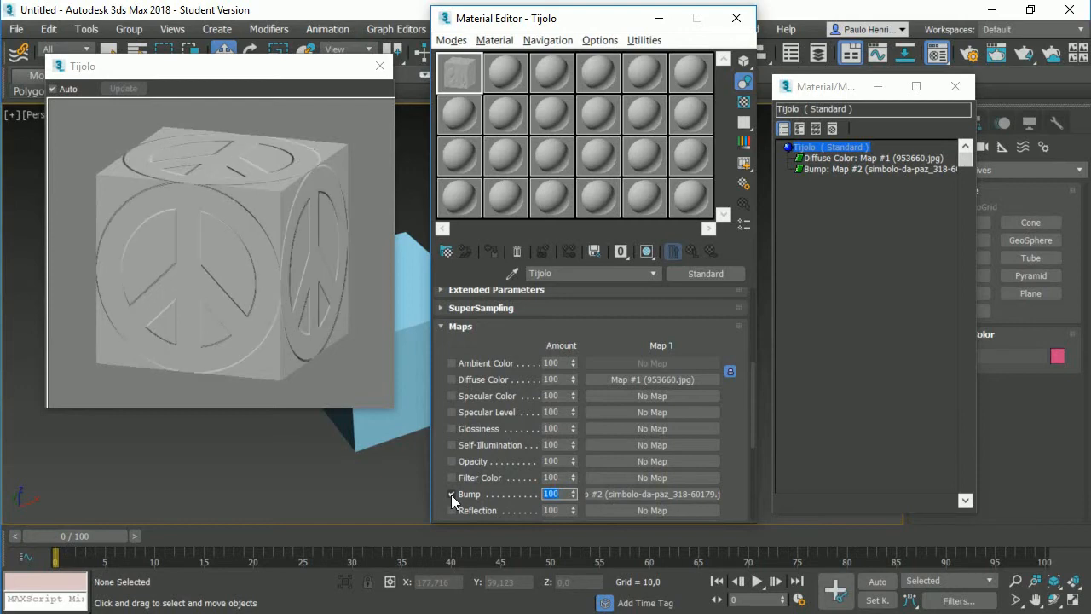
left_click(451, 379)
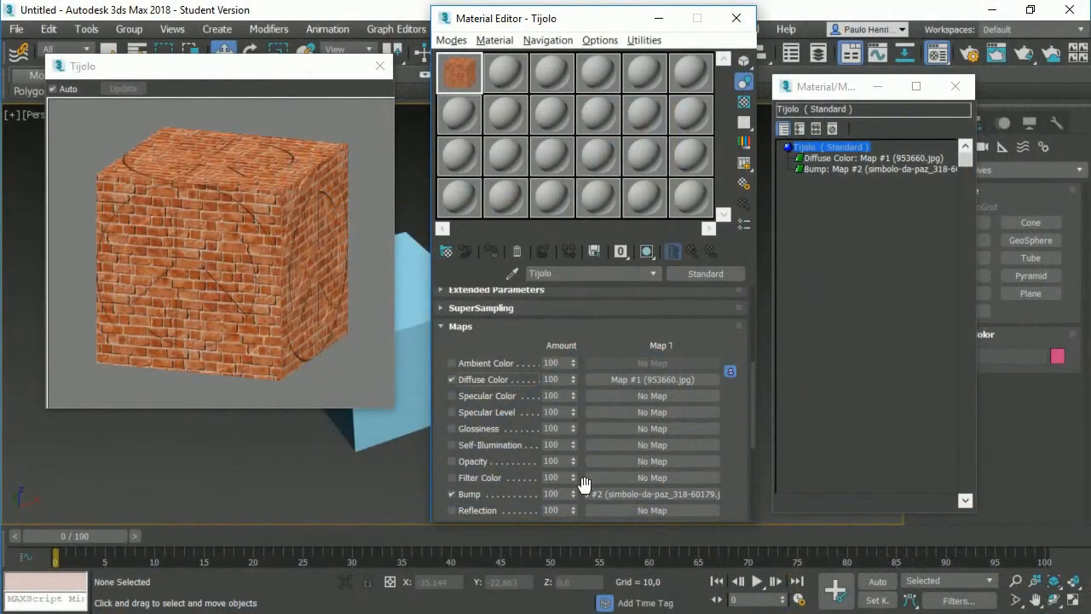
Step: Replace the image of Tijolo's bump map with 953660.jpg from the Aula folder
left_click(626, 494)
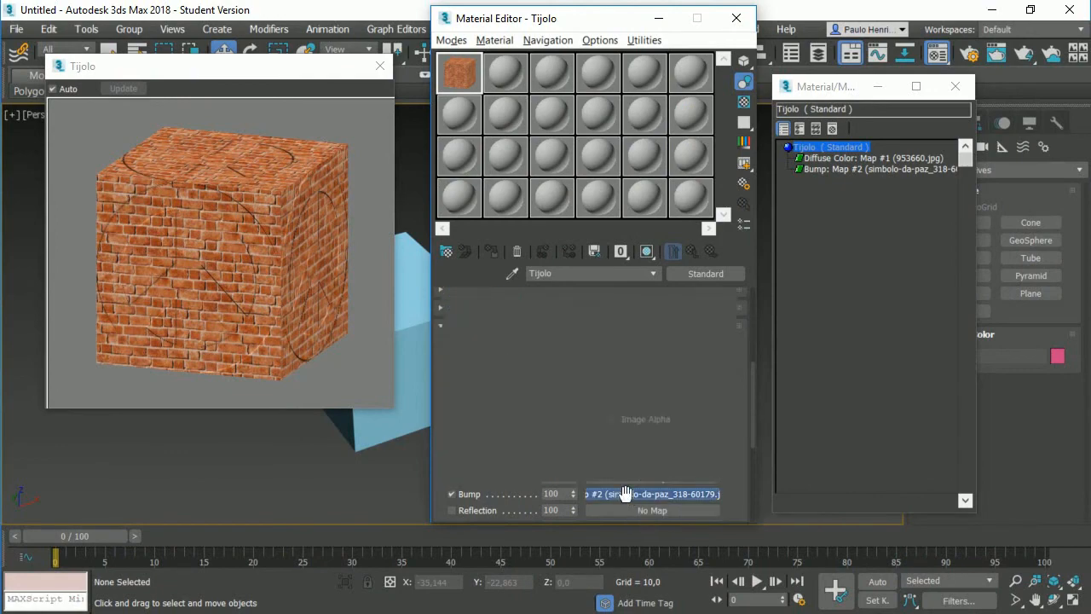
scroll(637, 315, "up", 3)
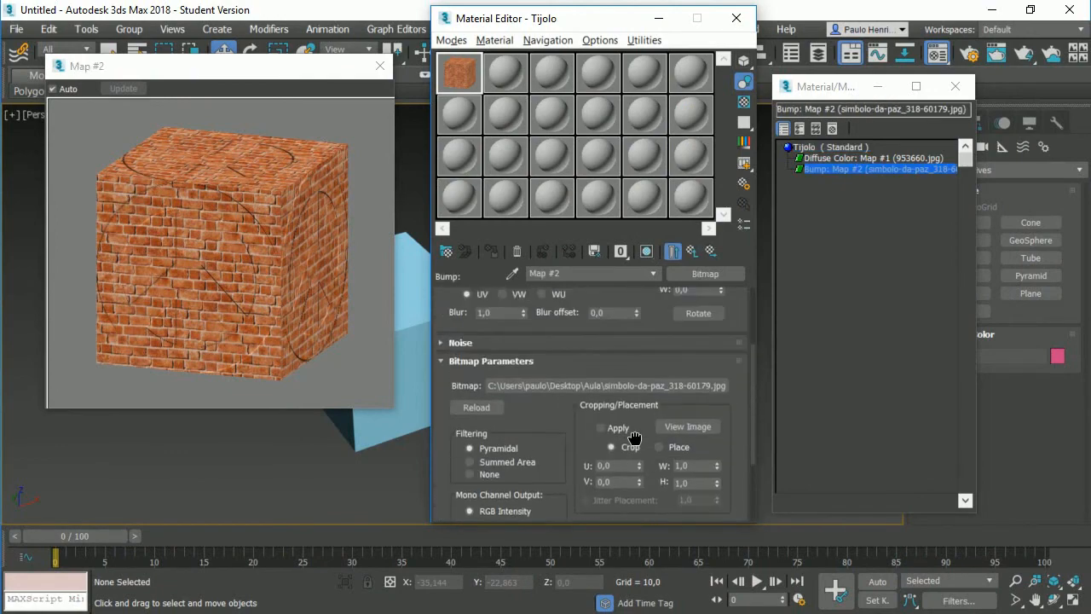
left_click(635, 385)
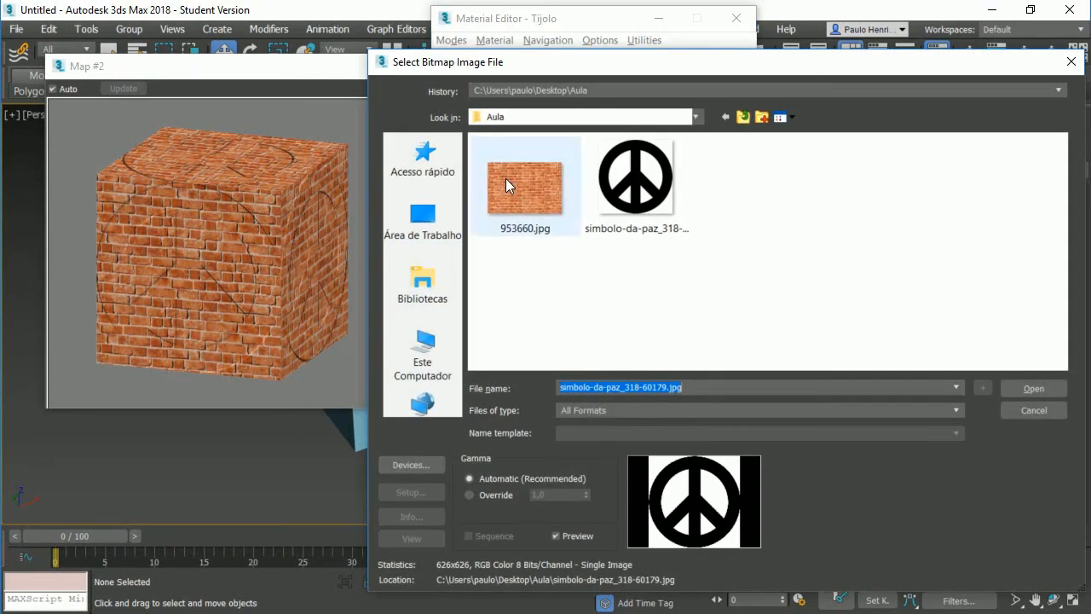
left_click(511, 179)
left_click(1034, 388)
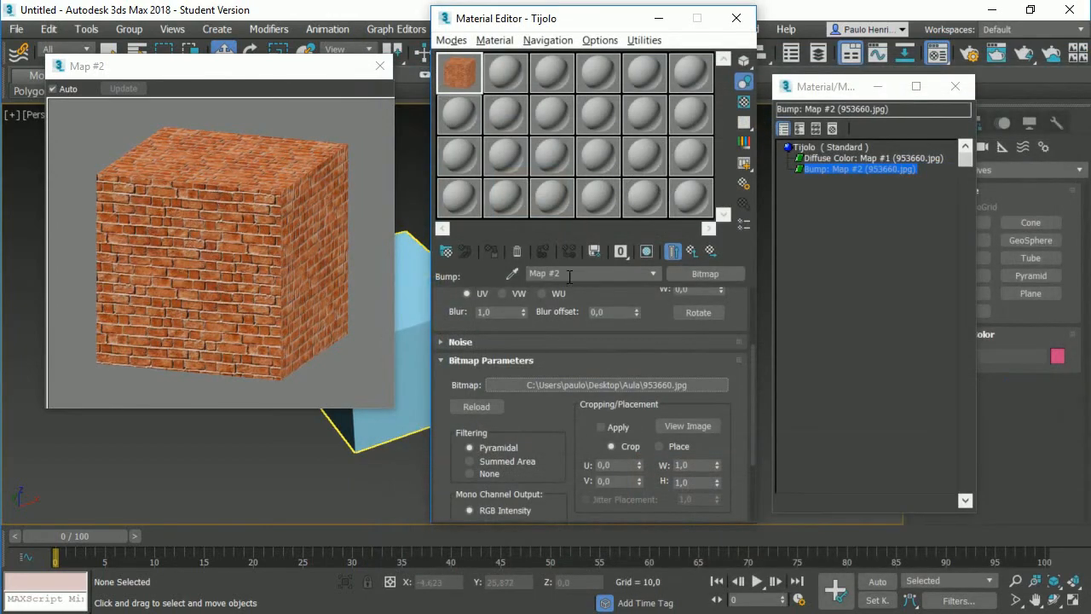
Step: Set Tijolo's Bump amount to -100 to invert the brick relief
left_click(817, 147)
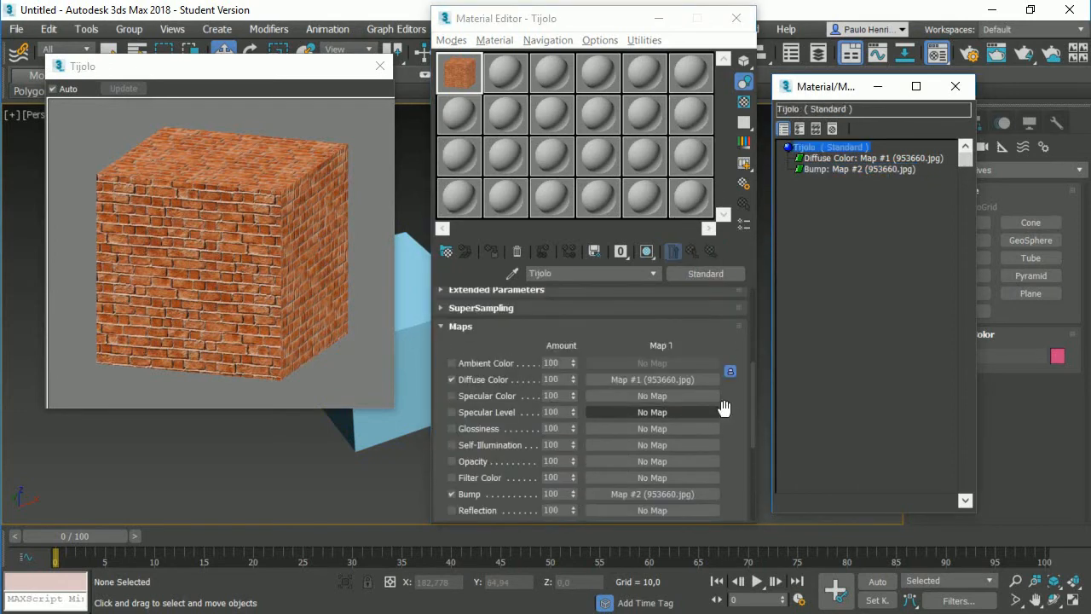
left_click_drag(731, 418, 751, 226)
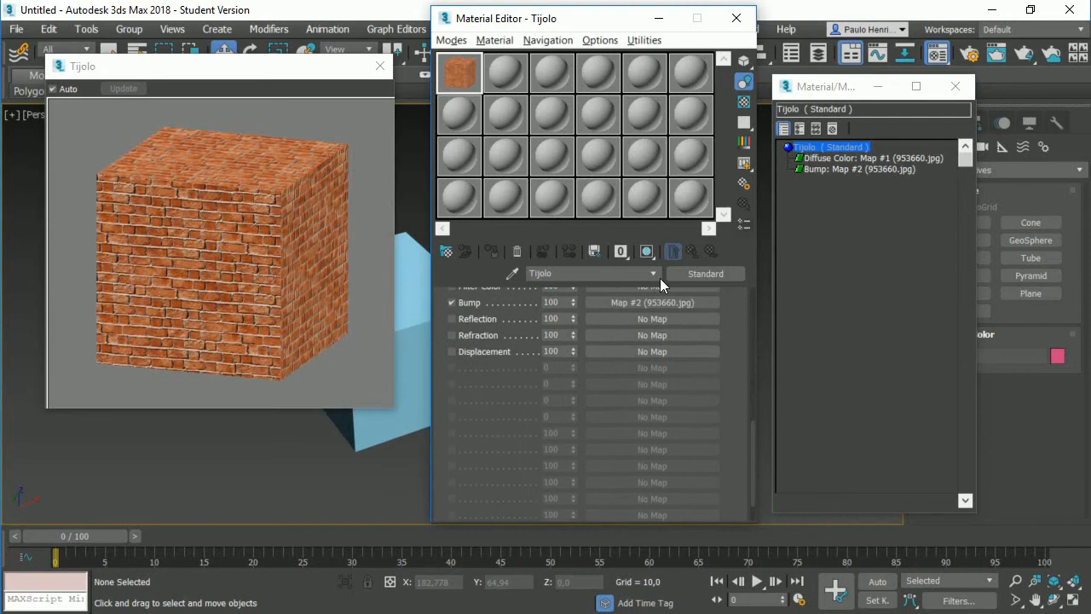
scroll(567, 338, "up", 1)
scroll(566, 338, "up", 1)
double_click(559, 345)
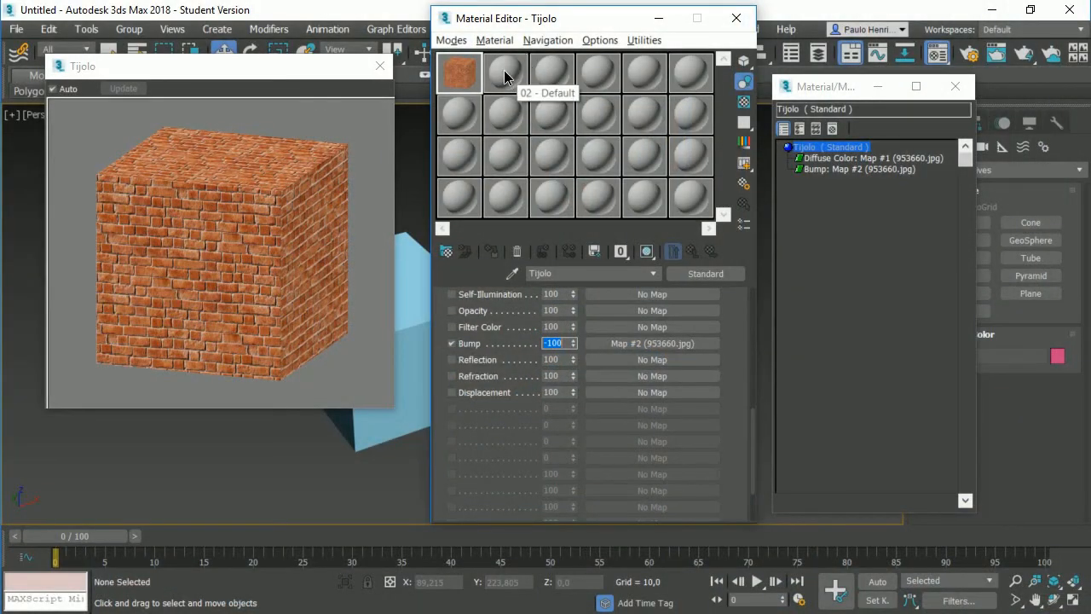
Step: Rename the 02 - Default material in the second sample slot as Recorte
left_click(504, 73)
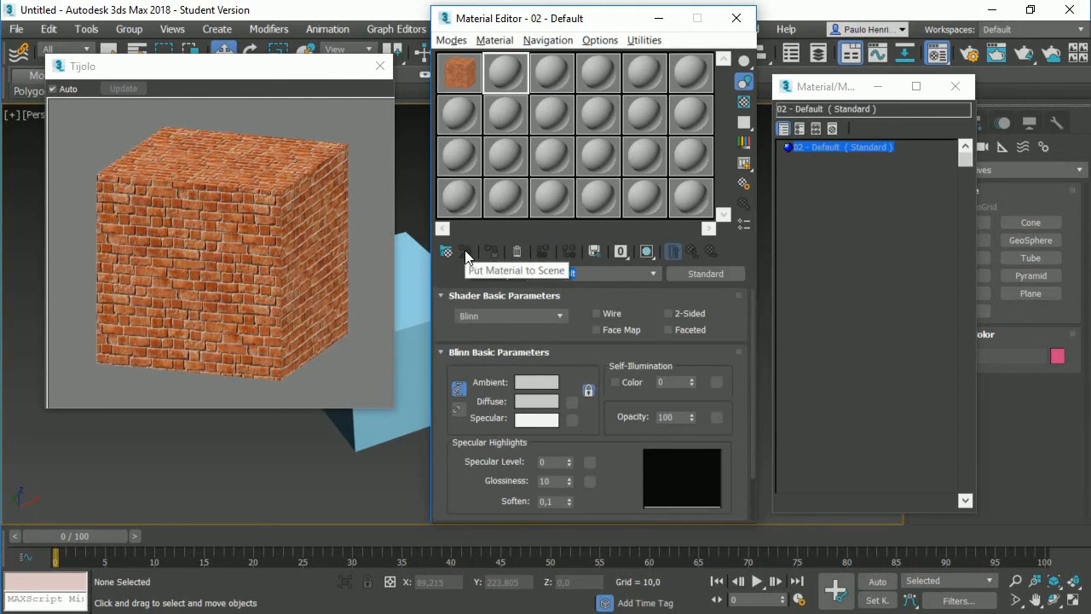
type("Recor")
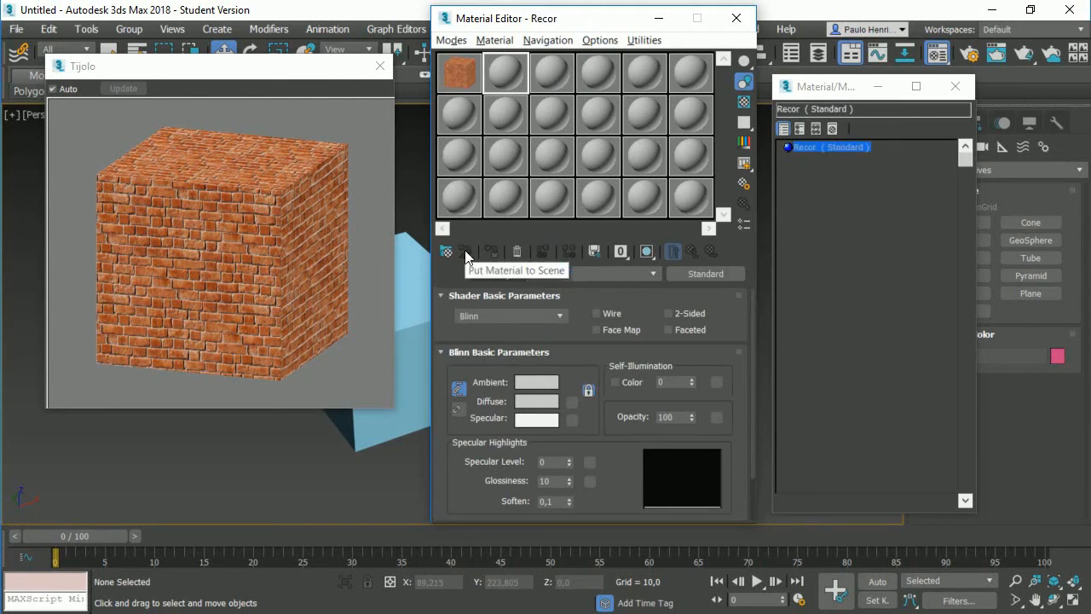
type("te")
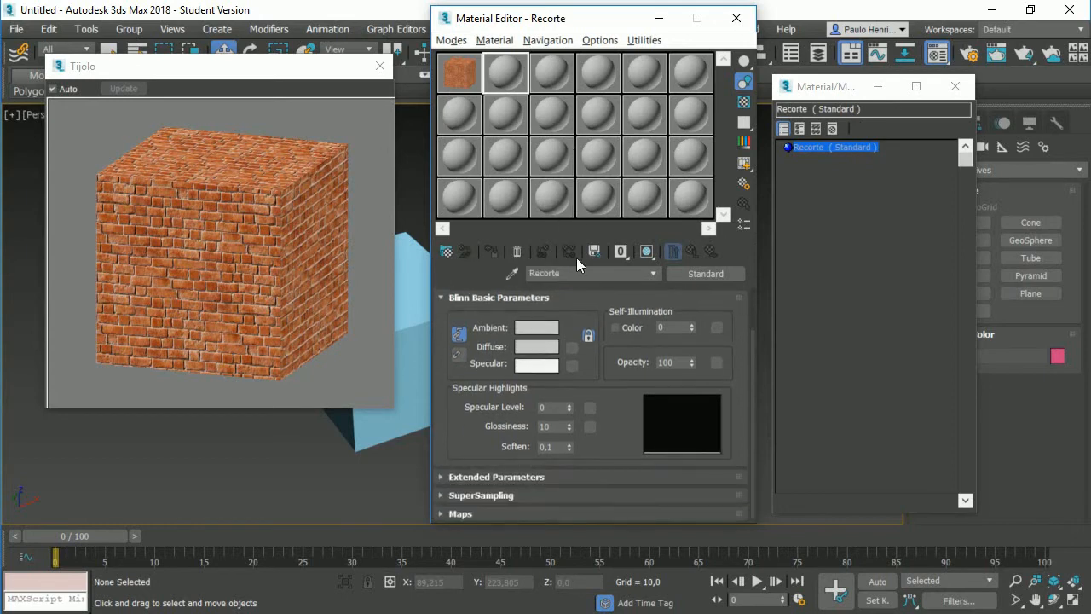
Step: Assign simbolo-da-paz_318-60179.jpg from the Aula folder as a Bitmap in Recorte's Opacity map slot
left_click(503, 514)
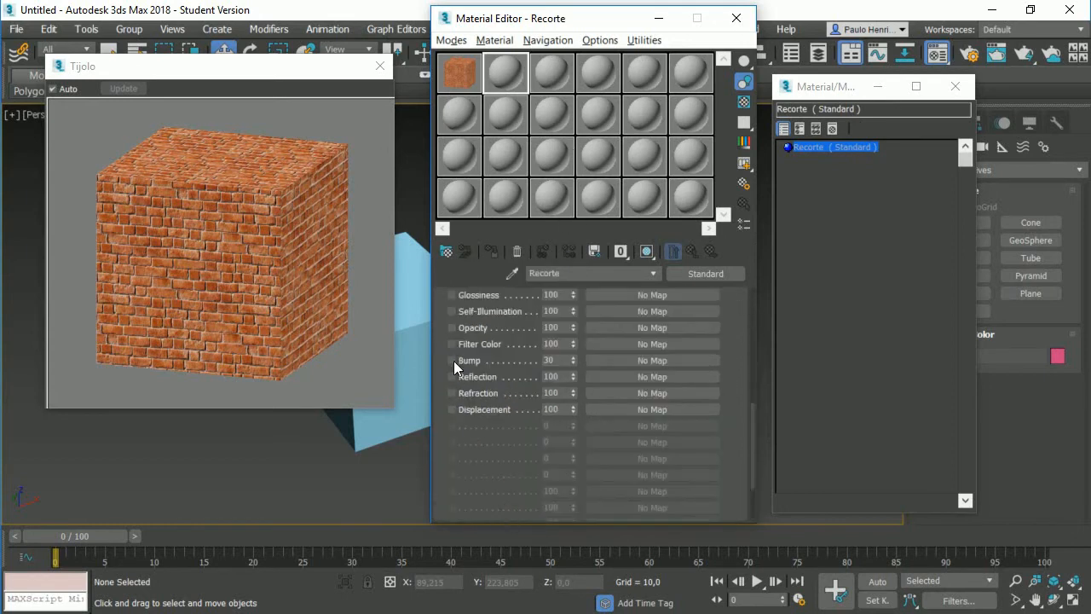
scroll(513, 392, "up", 2)
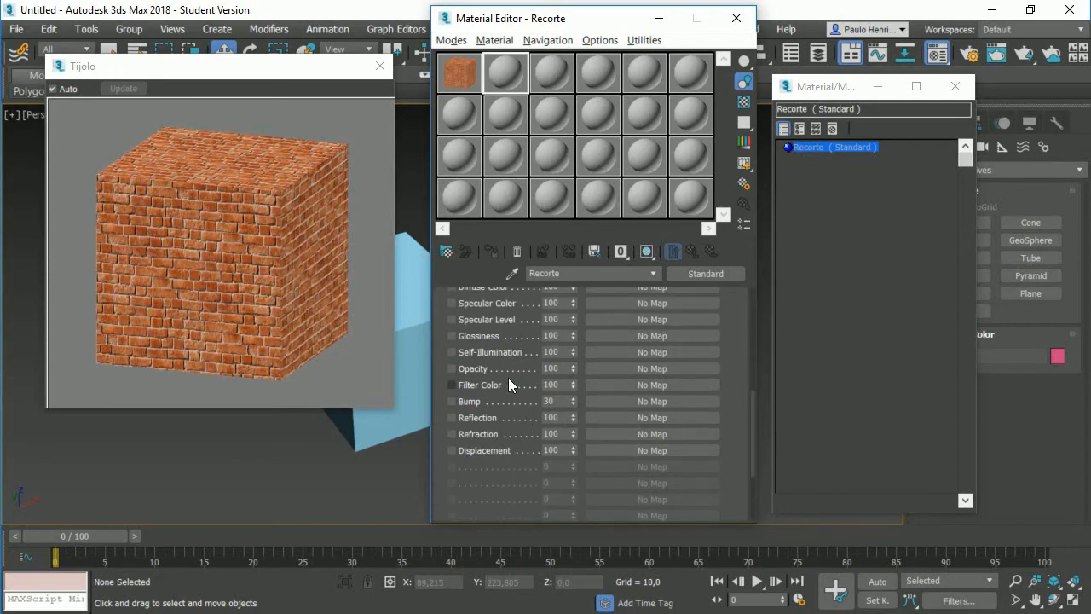
scroll(494, 352, "up", 2)
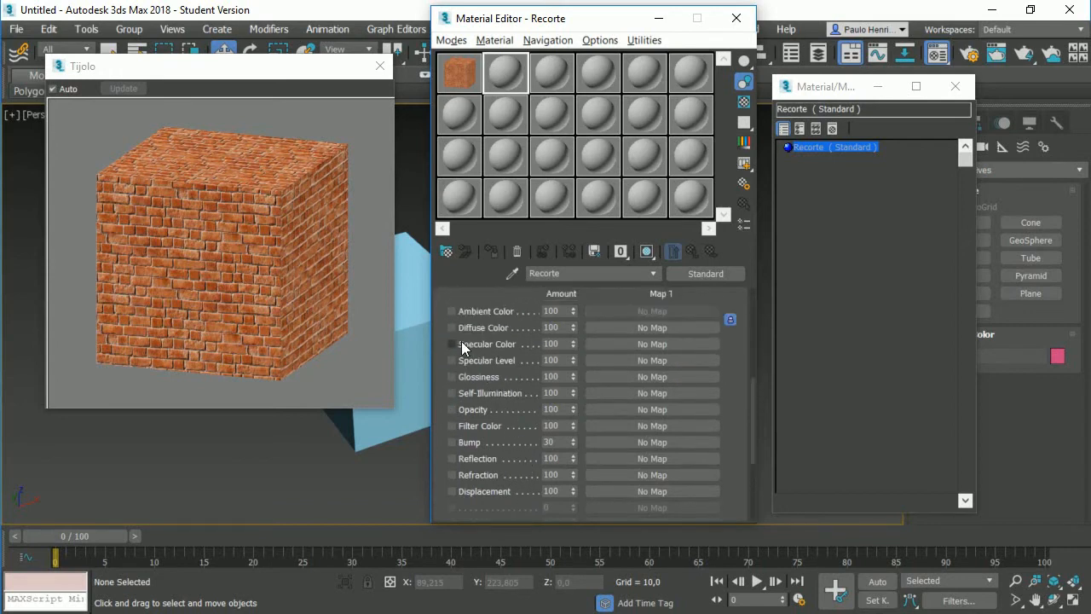
left_click(603, 409)
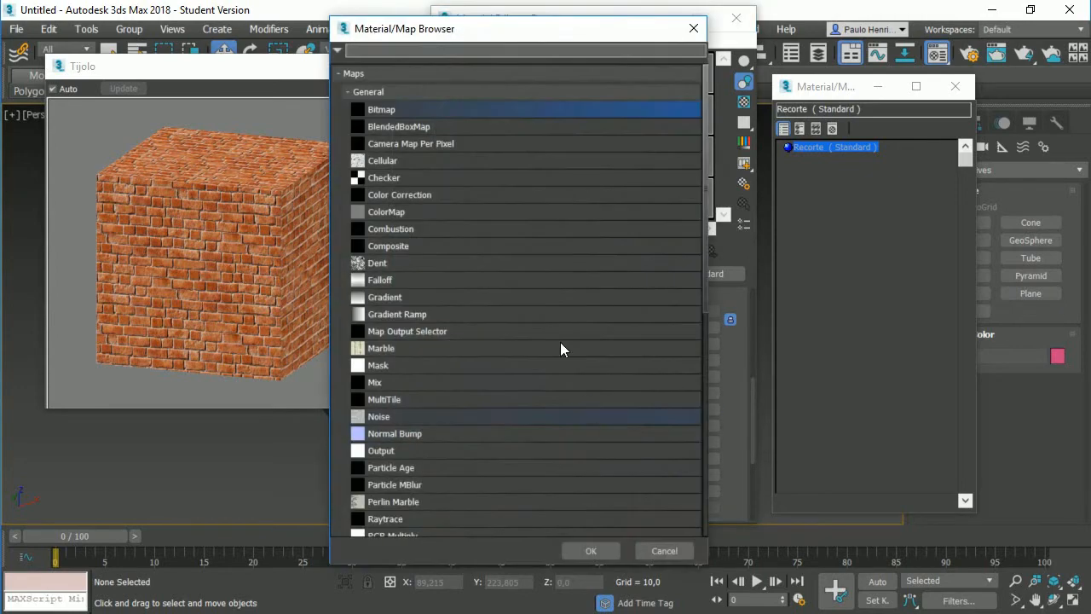
double_click(389, 109)
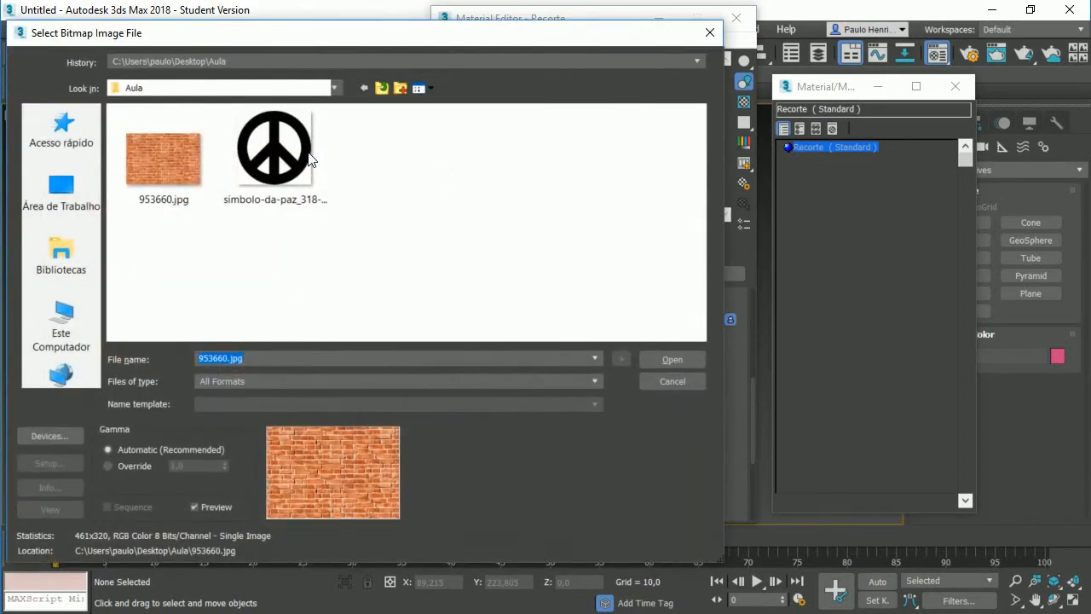
left_click(302, 158)
left_click(671, 360)
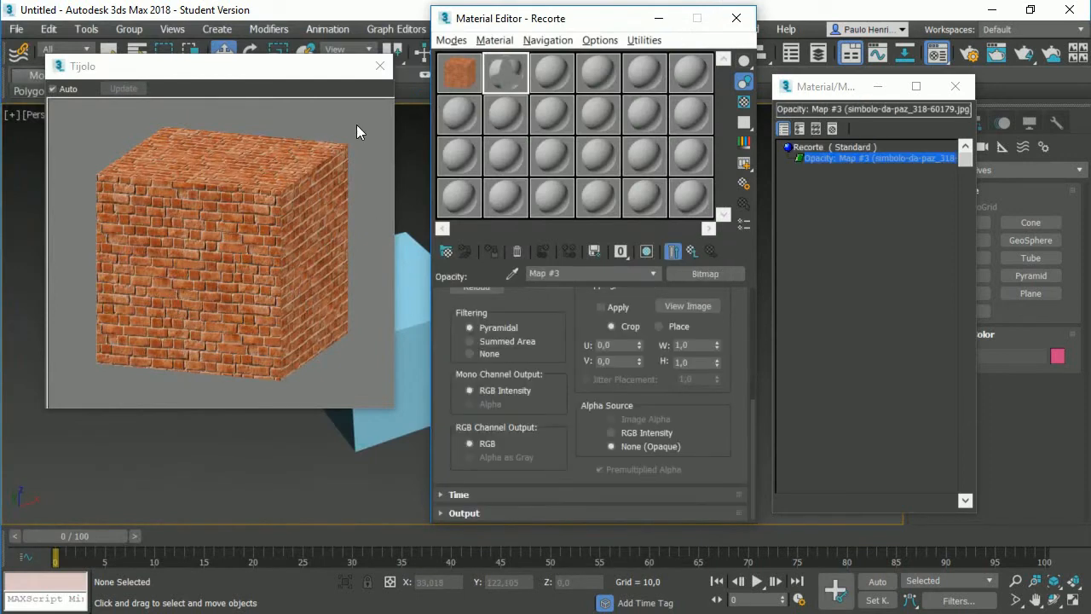
Step: Show the Recorte sample in an enlarged preview window as a cube over the colored checker background
double_click(507, 69)
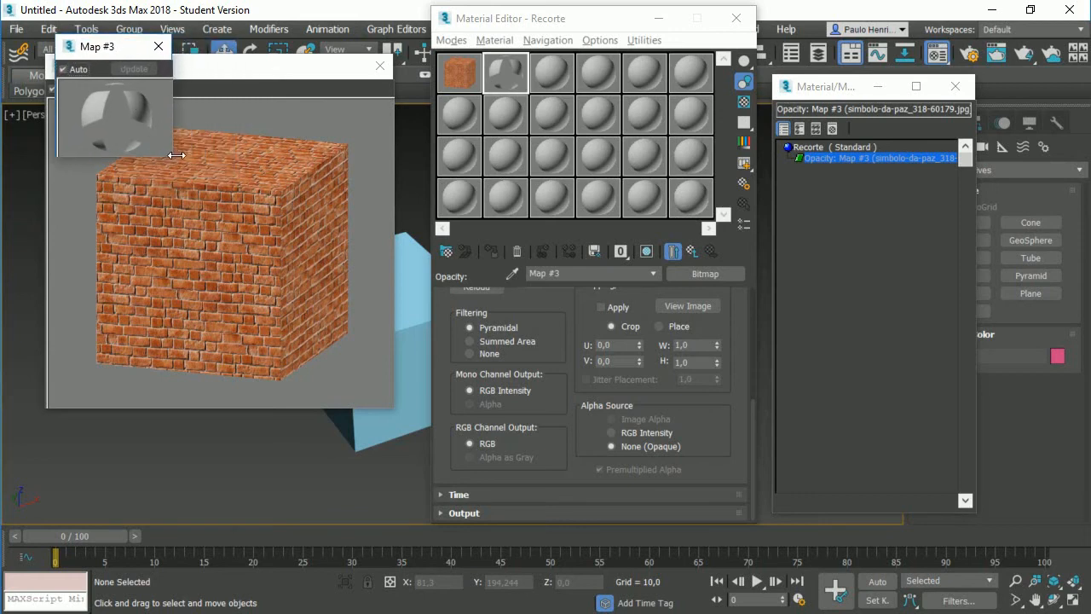
left_click_drag(177, 155, 430, 416)
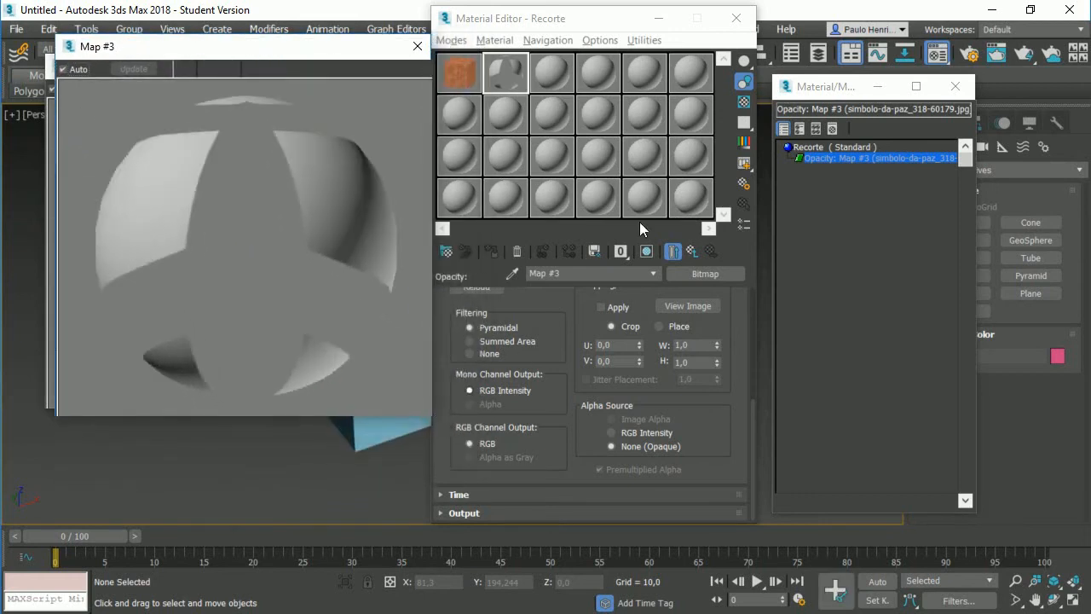
left_click(745, 61)
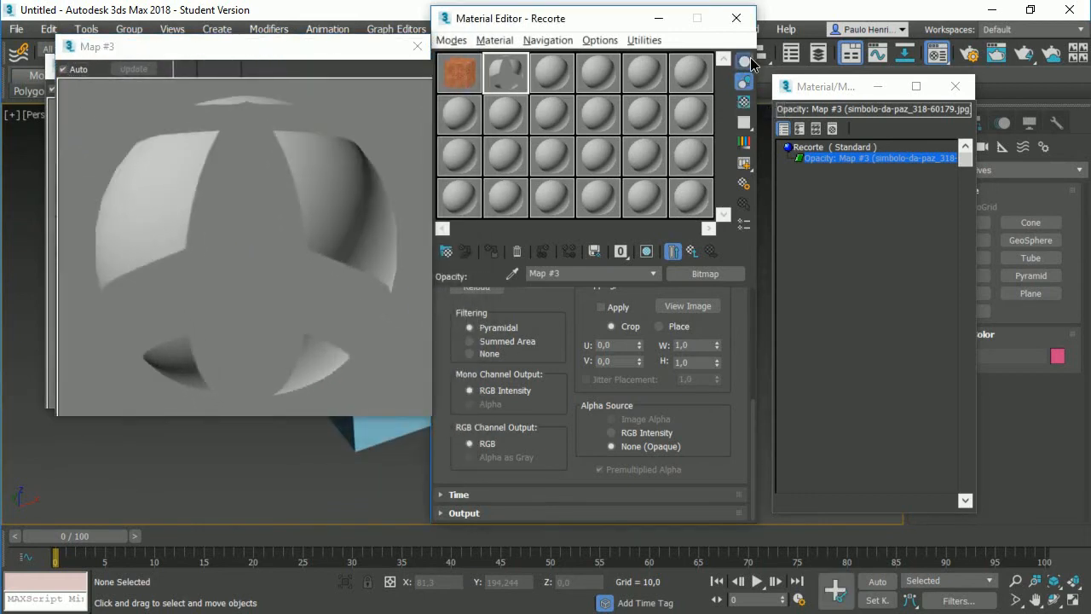
left_click_drag(752, 64, 806, 66)
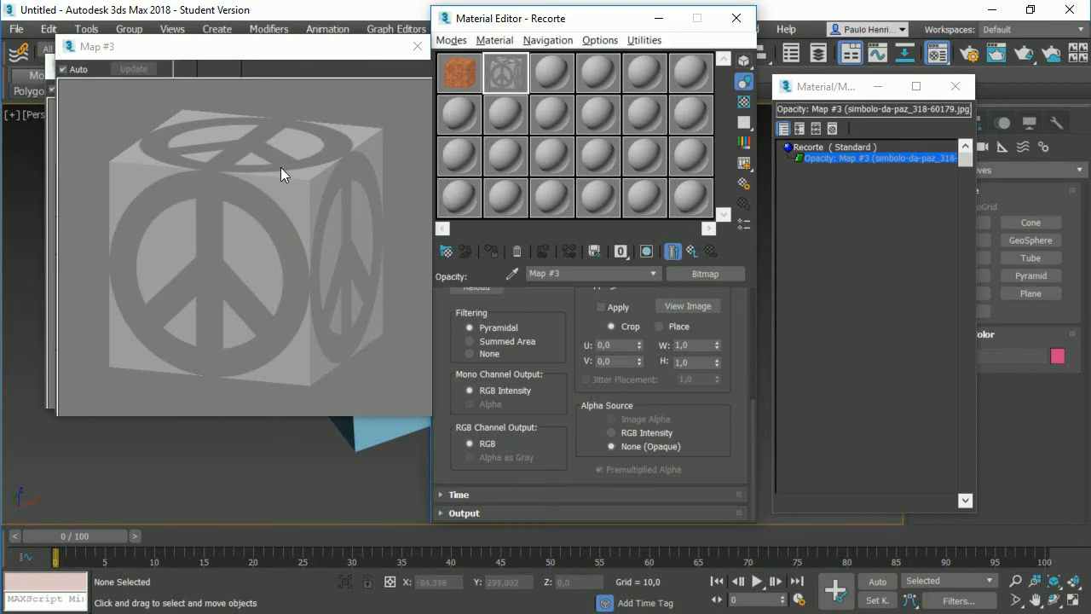
left_click(745, 102)
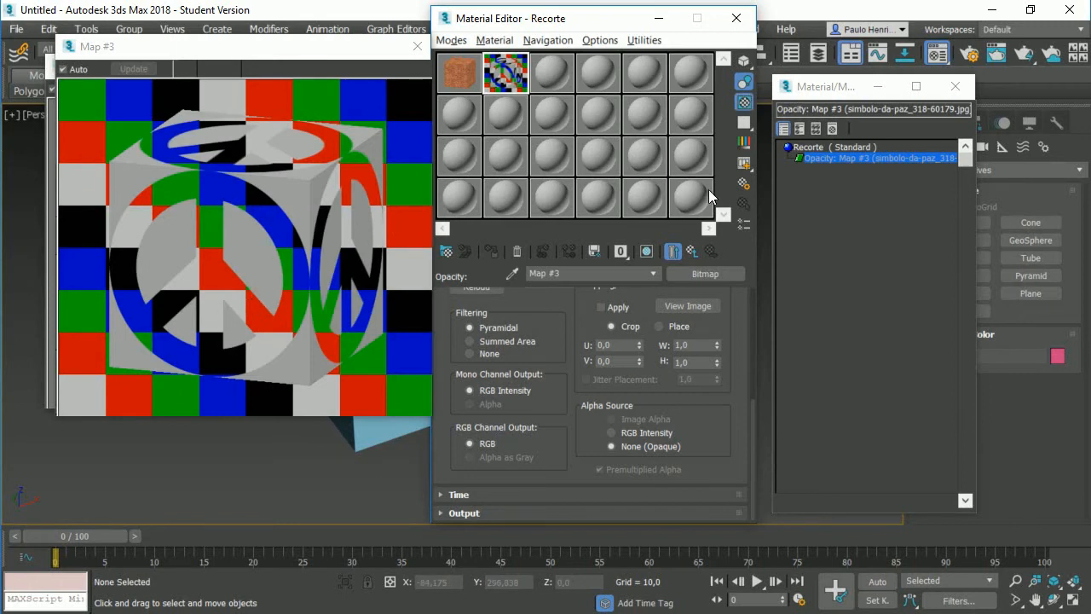
Step: Enable the 2-Sided option in the Recorte material's Shader Basic Parameters
left_click(808, 148)
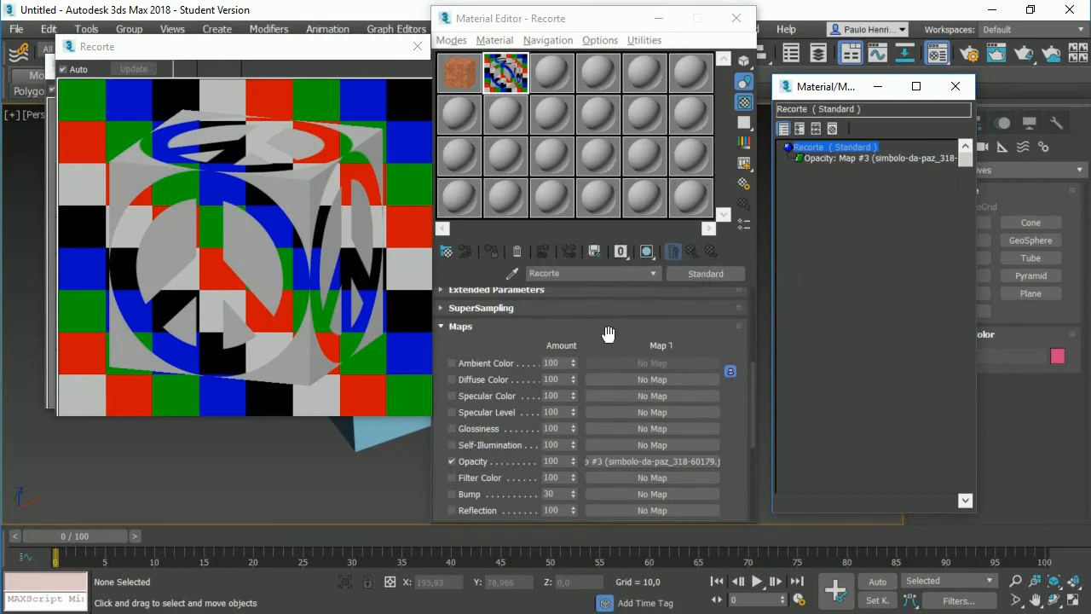
scroll(610, 341, "up", 4)
scroll(614, 355, "up", 3)
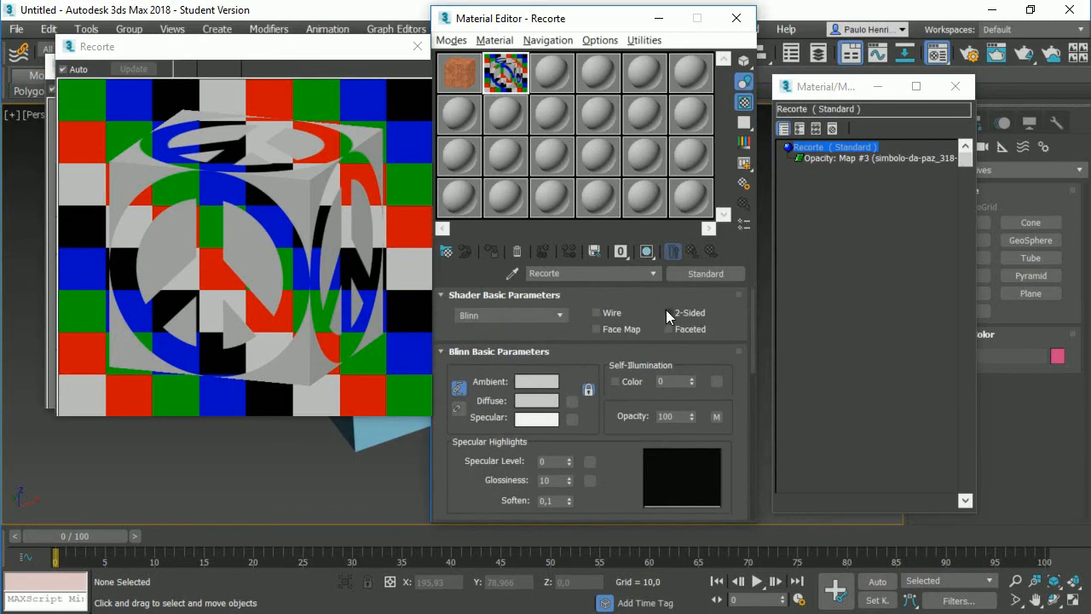
left_click(667, 312)
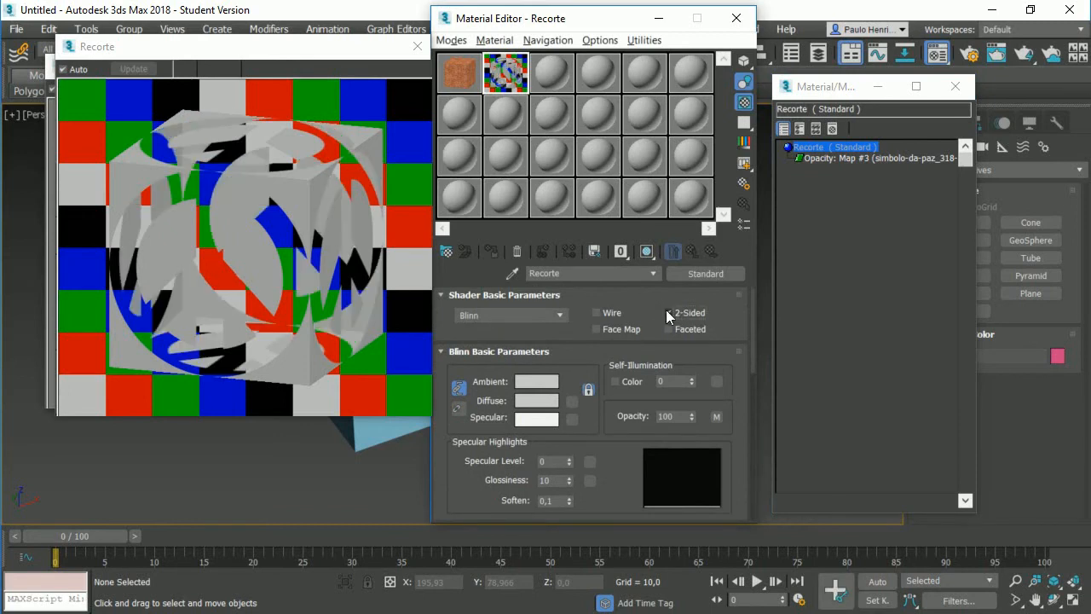